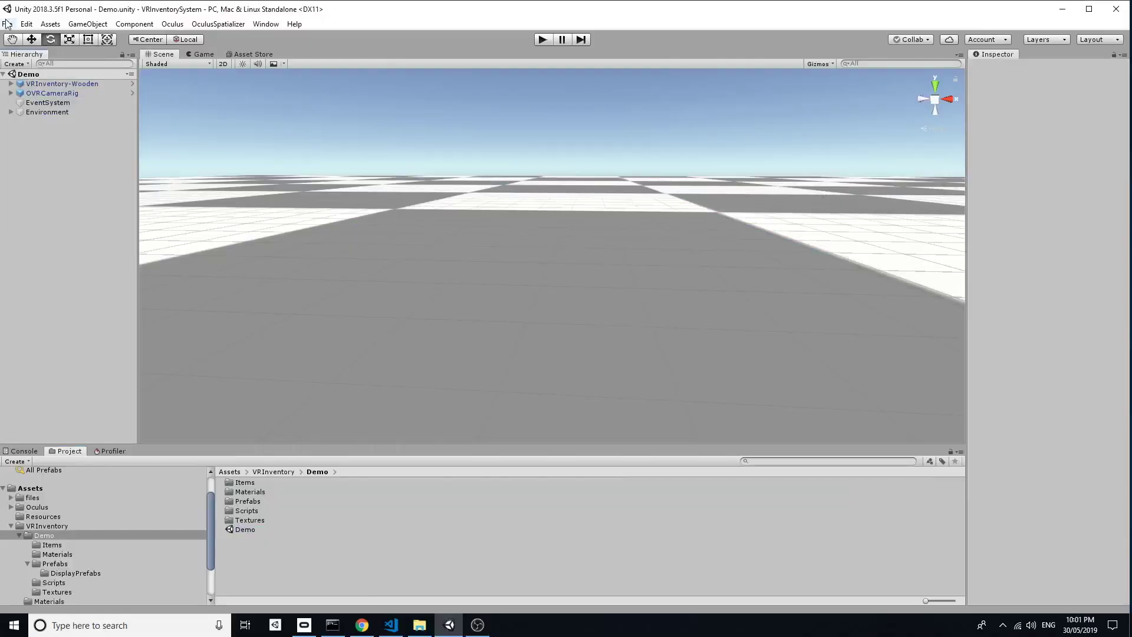
- Open the Unity File menu to start a fresh scene
click(7, 24)
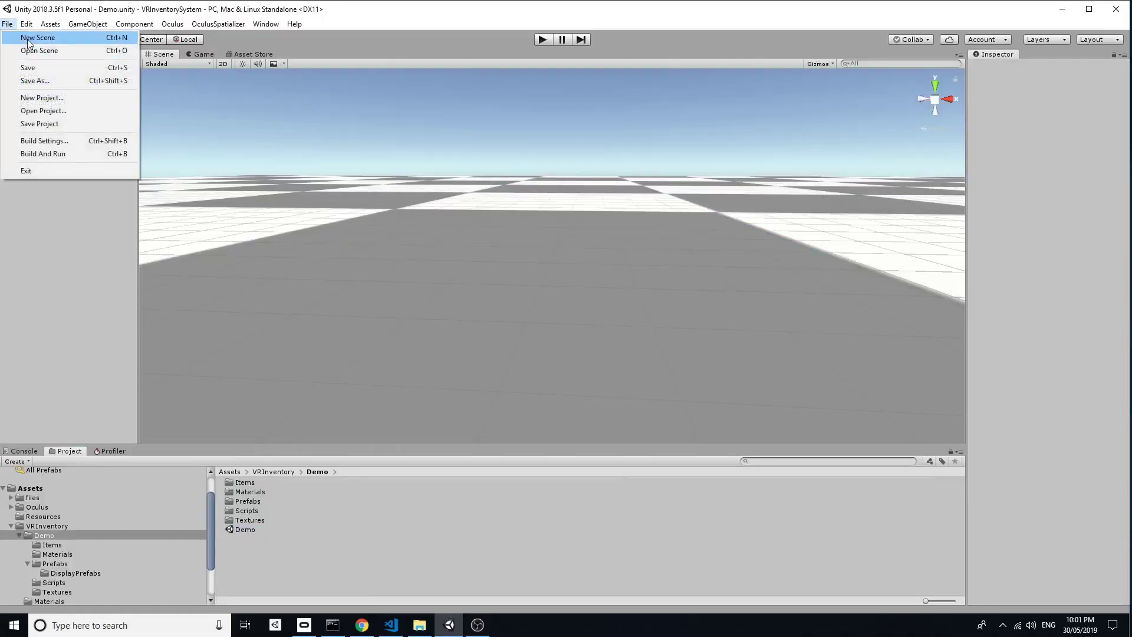
- Create a new scene, replacing Main Camera with the OVRCameraRig prefab found by searching 'ovrca'
click(37, 37)
click(36, 83)
right_click(30, 84)
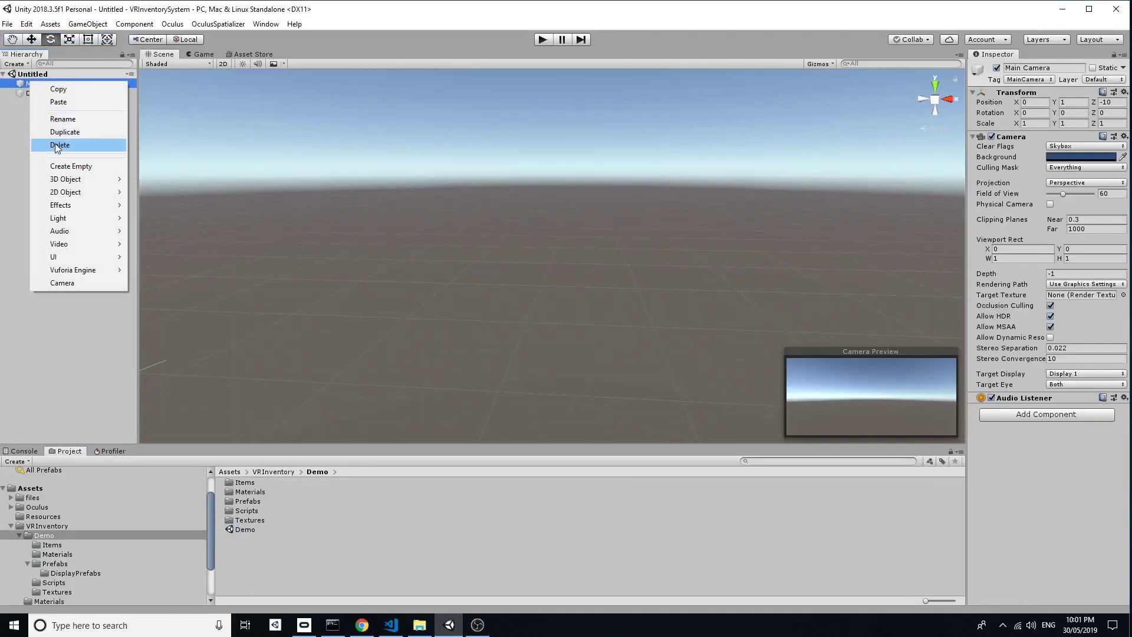
click(57, 146)
click(771, 461)
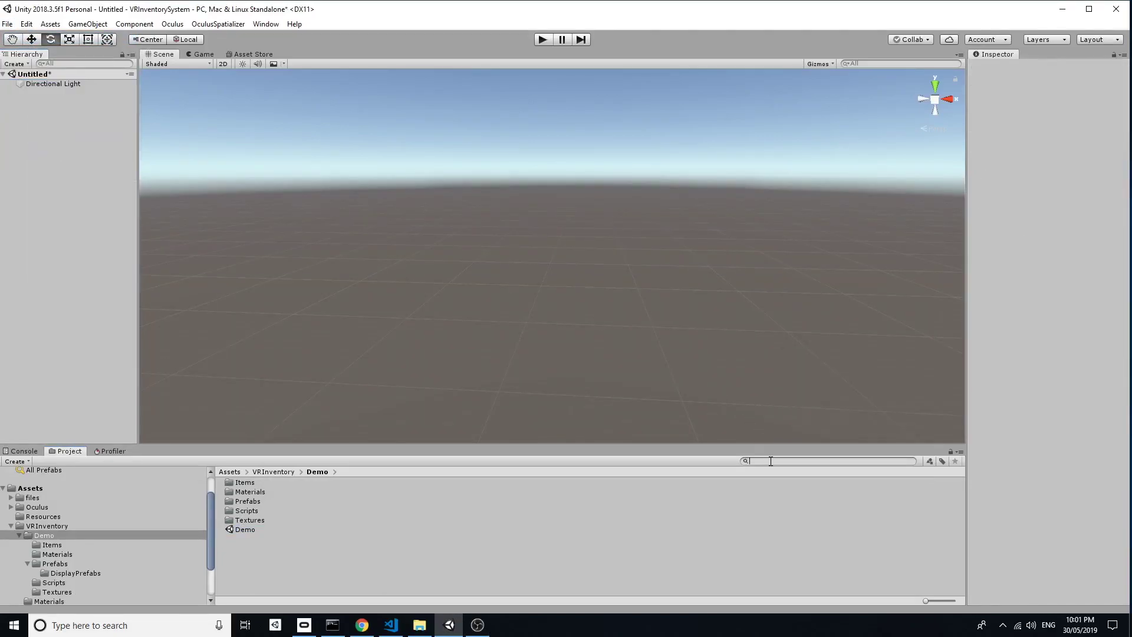
text(ovrca)
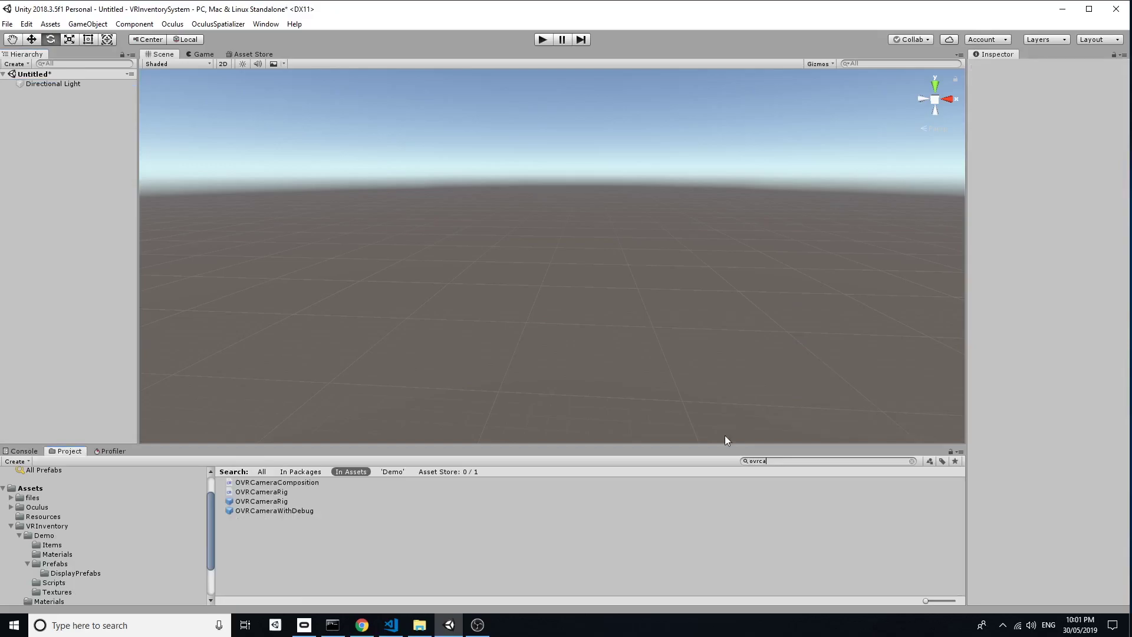
drag(242, 502, 58, 168)
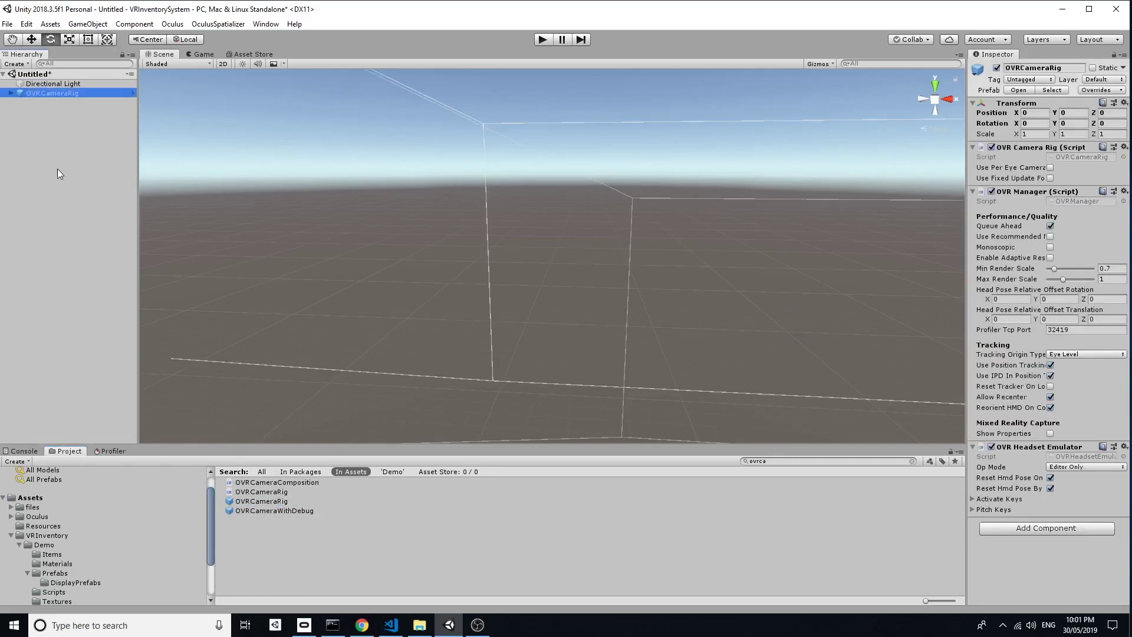
- Add the VRInventory-Wooden prefab from VRInventory/Prefabs to the scene
click(47, 536)
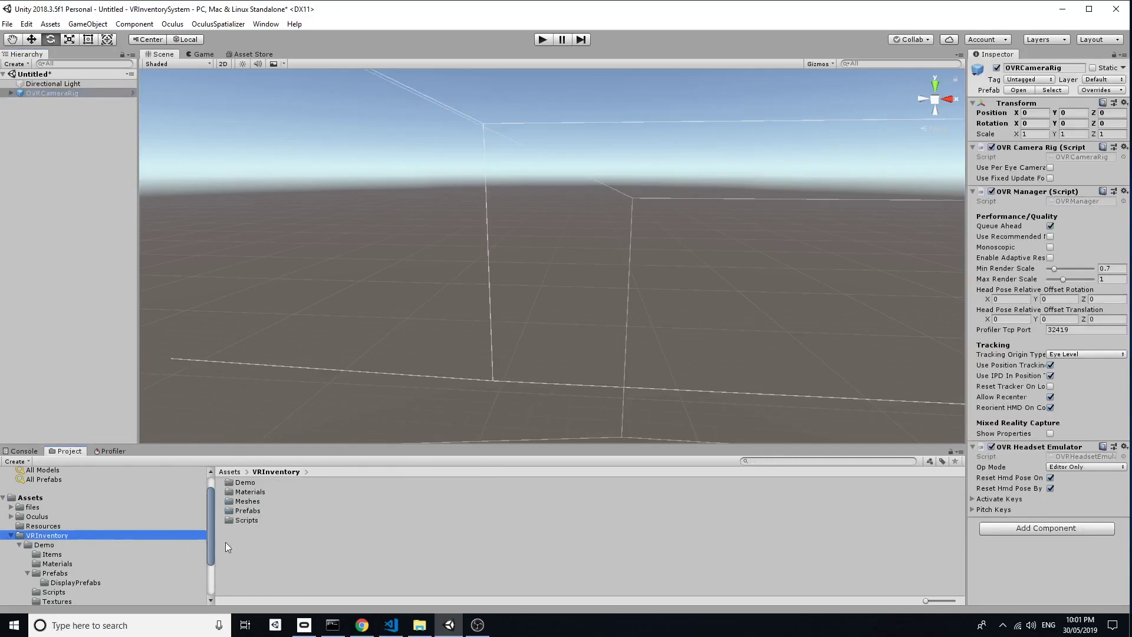
click(246, 511)
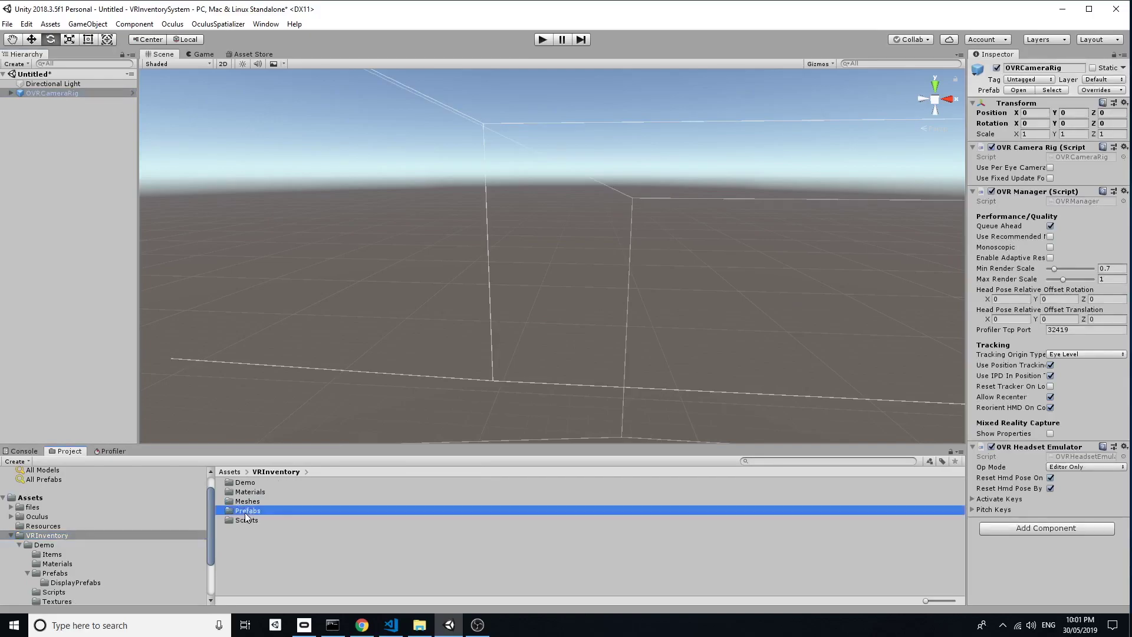
double_click(246, 512)
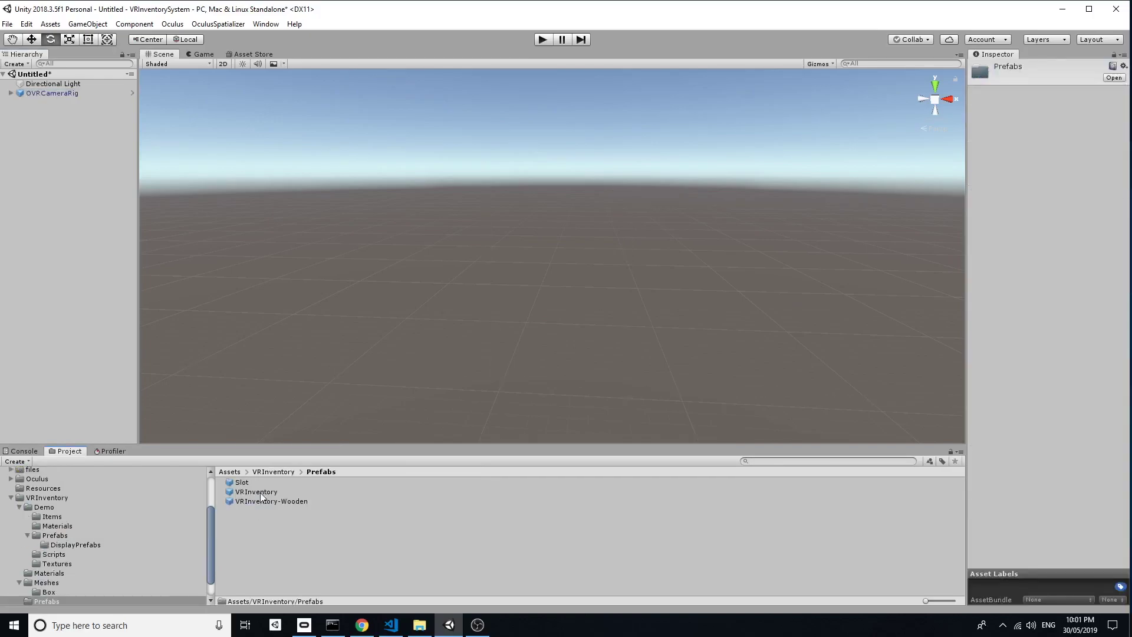
click(261, 500)
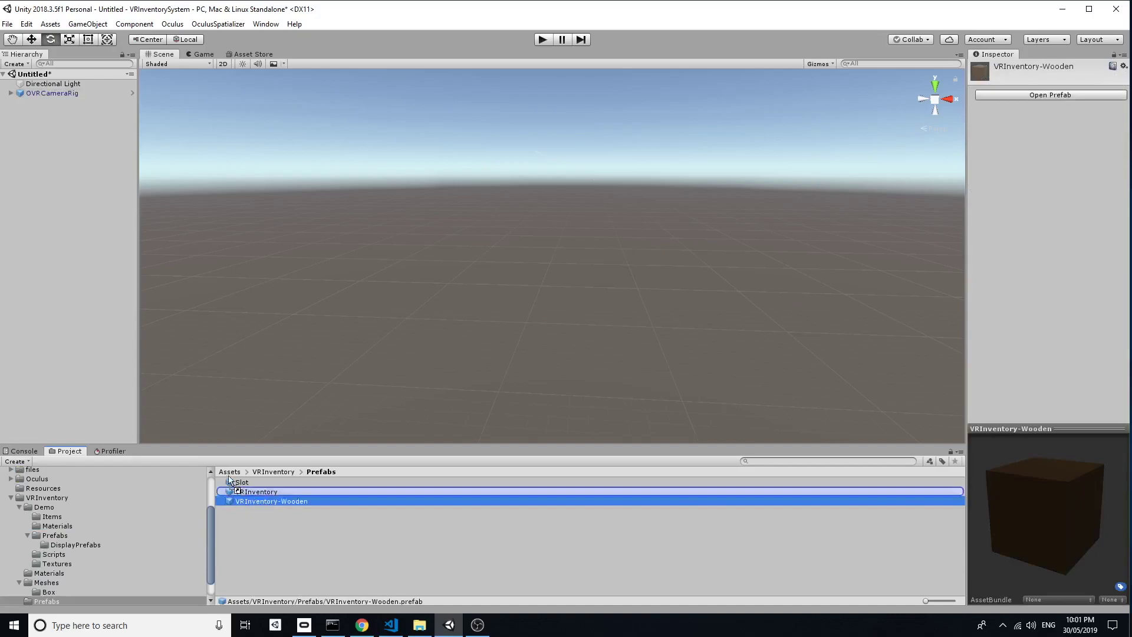
drag(265, 502, 56, 91)
- Move the OVRCameraRig back to Z -0.351
double_click(51, 102)
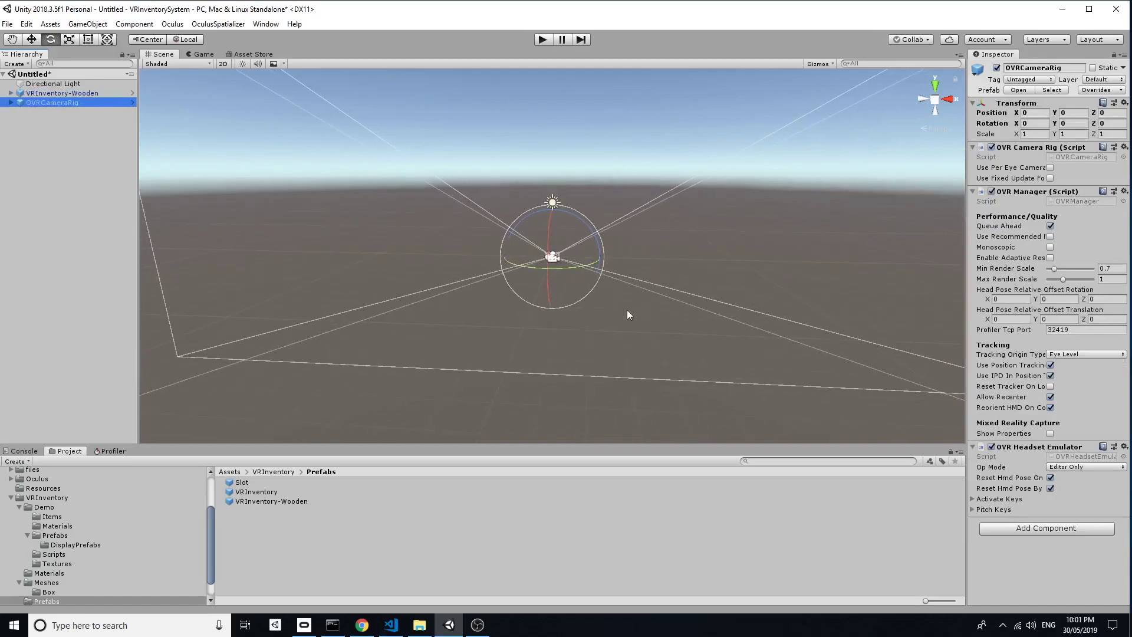
scroll(603, 292, up, 5)
scroll(603, 292, up, 8)
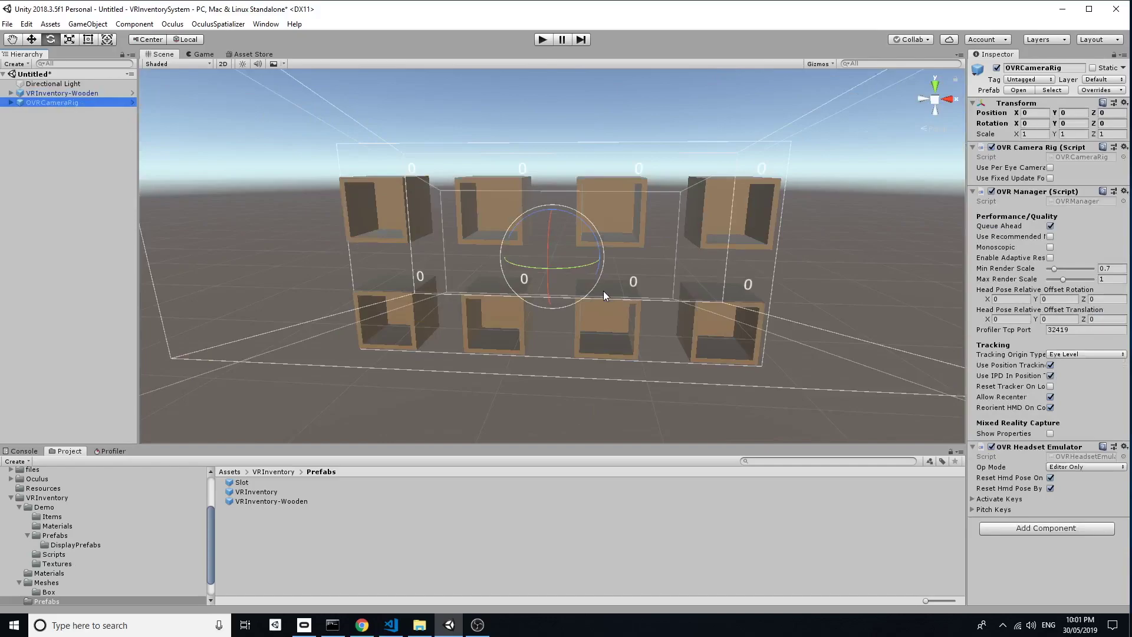
key(w)
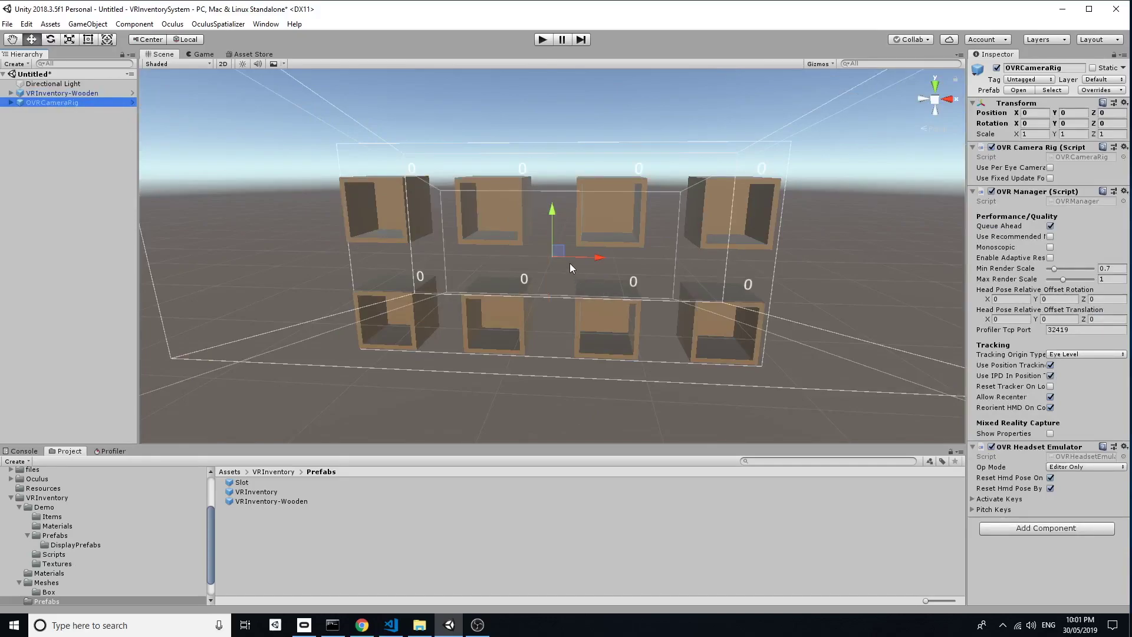
drag(560, 252, 516, 353)
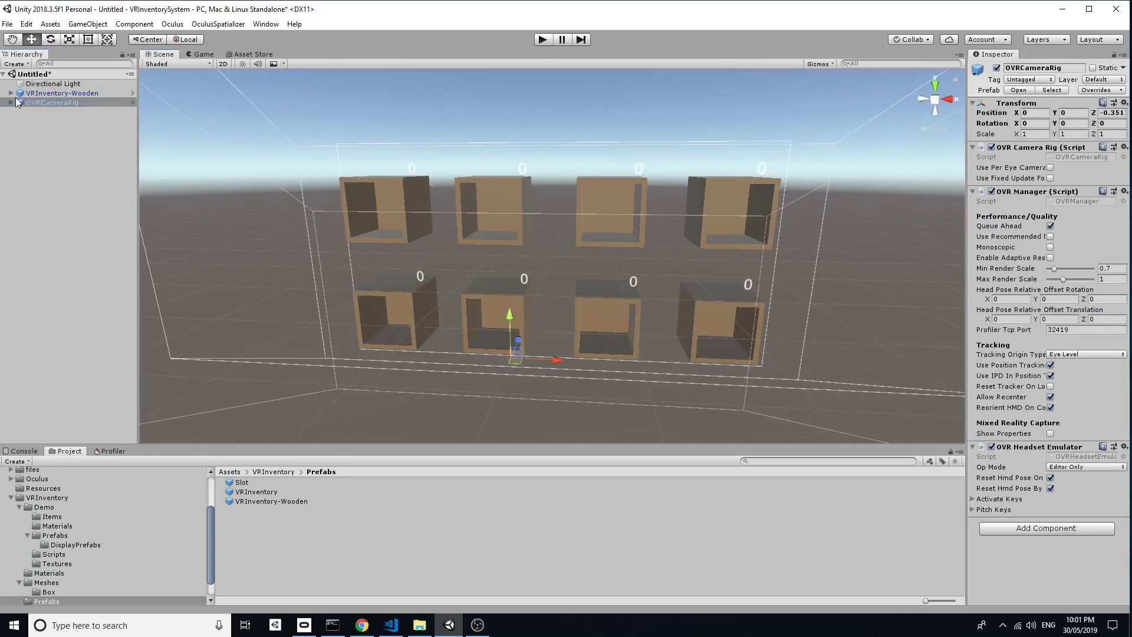
click(230, 471)
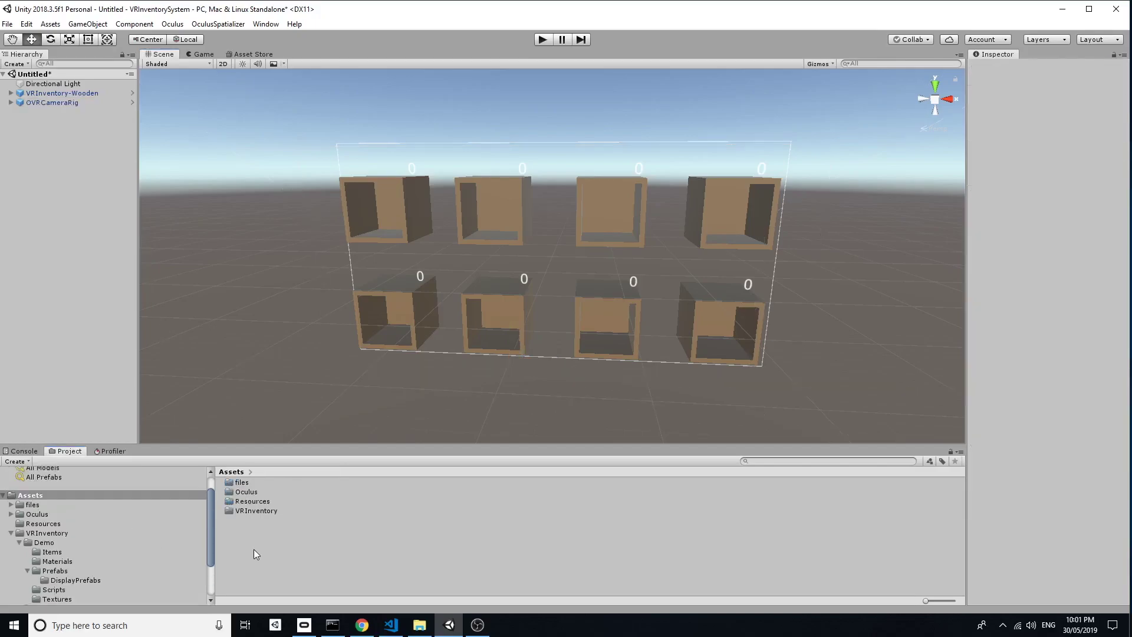
- Create a VR Inventory > Inventory Item asset named Helmet in Assets
right_click(254, 550)
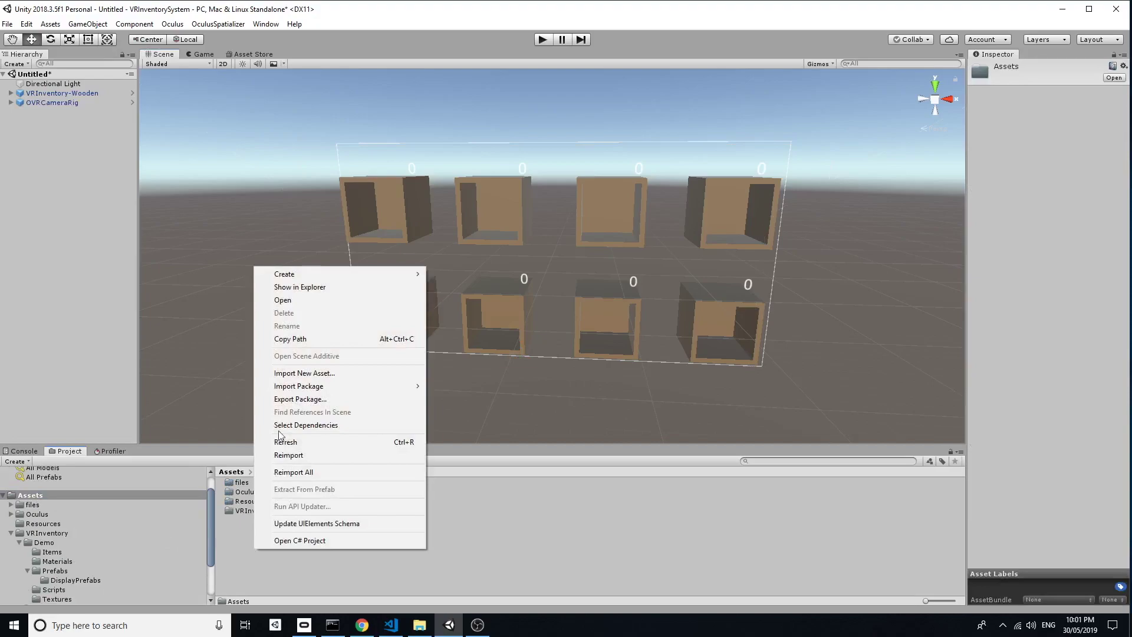
mouse_move(284, 277)
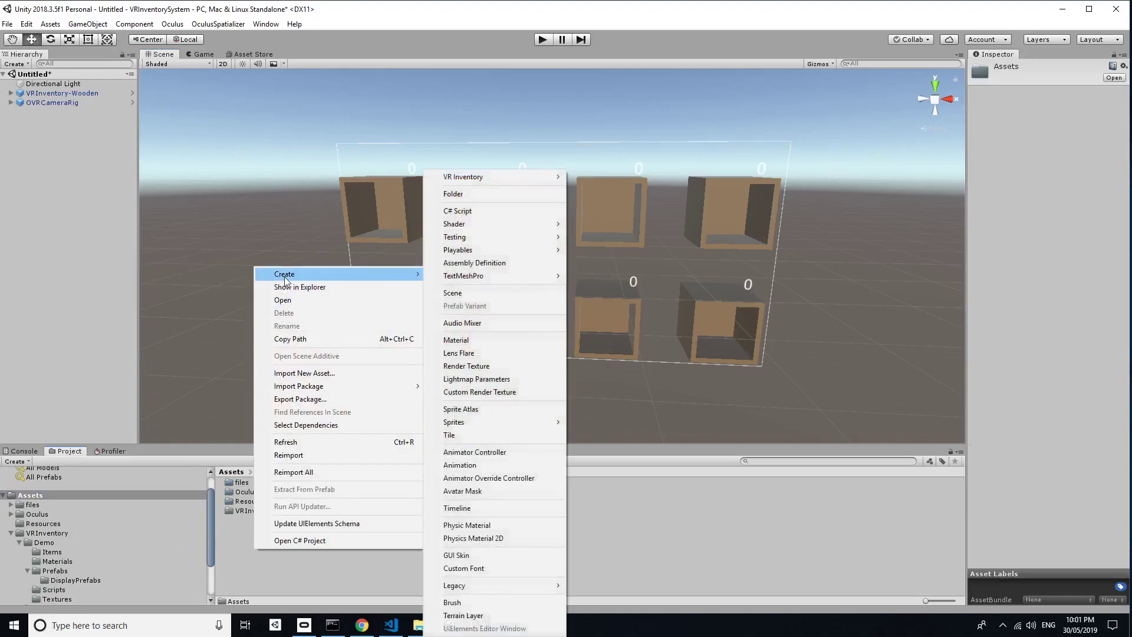
mouse_move(477, 178)
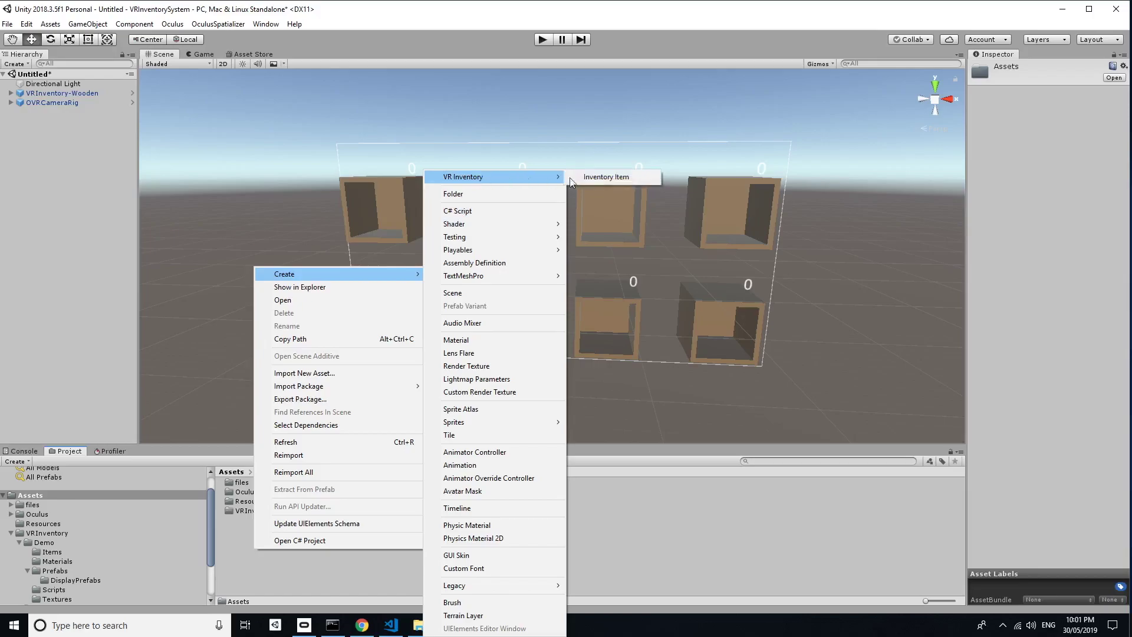
click(612, 178)
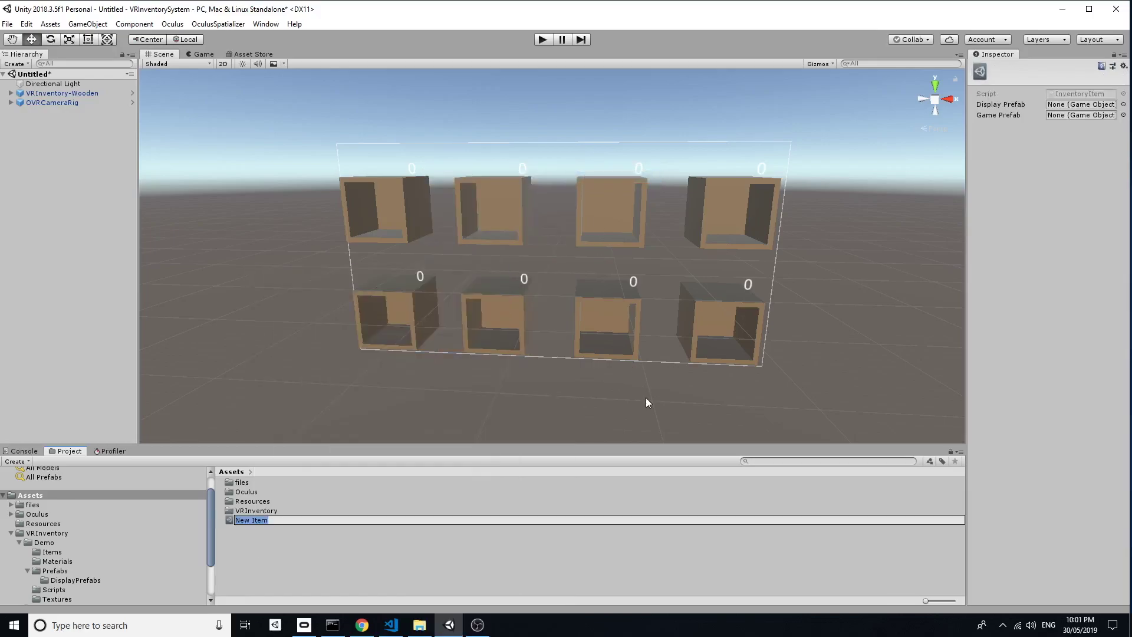
text(Helmet)
key(Return)
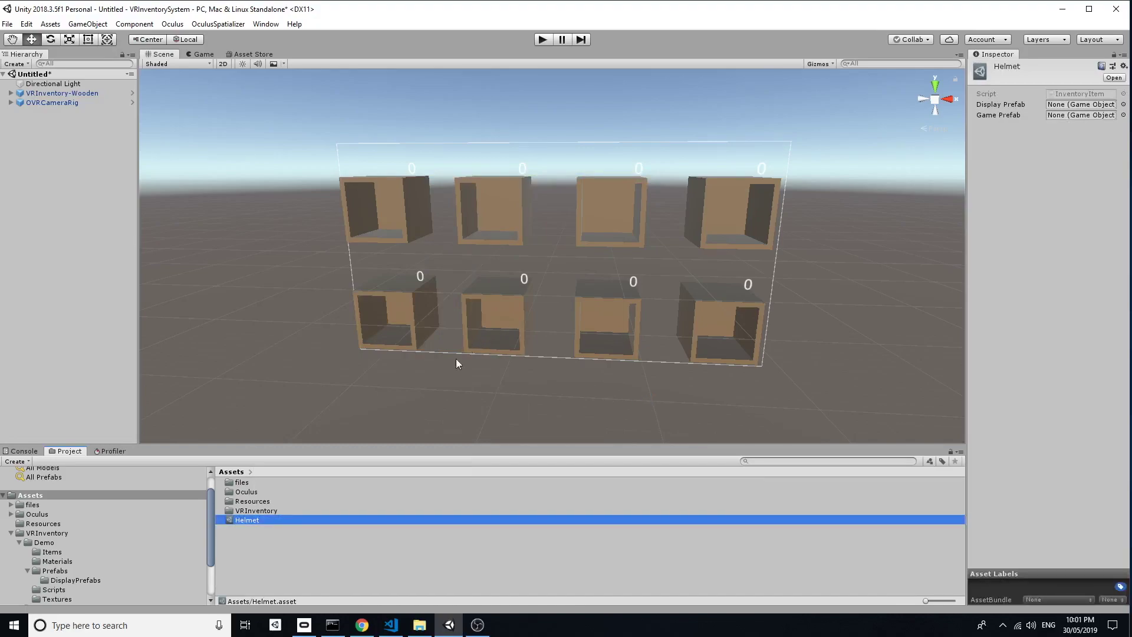
click(1067, 104)
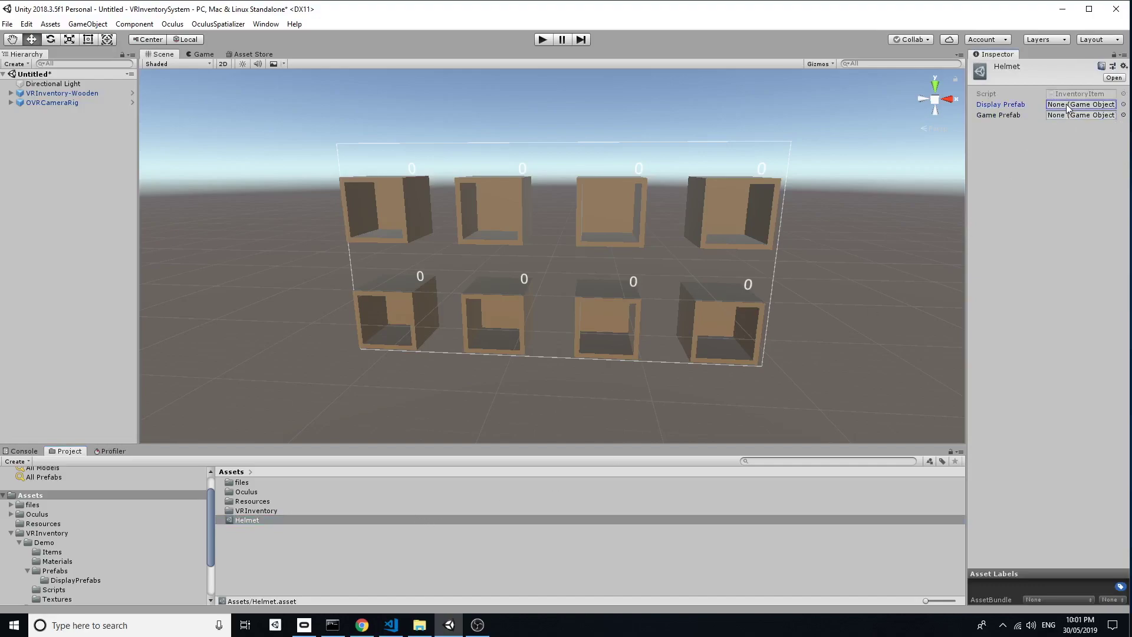
click(248, 546)
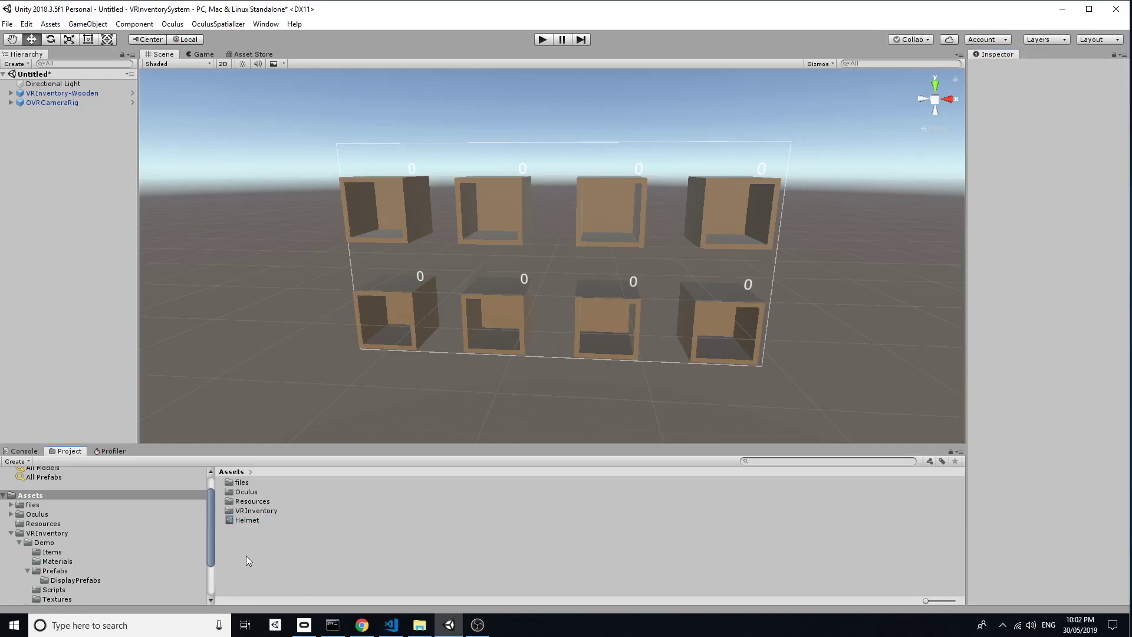
- Create a DisplayPrefabs folder in Assets and open the files folder holding Helmet_01
right_click(247, 556)
mouse_move(287, 280)
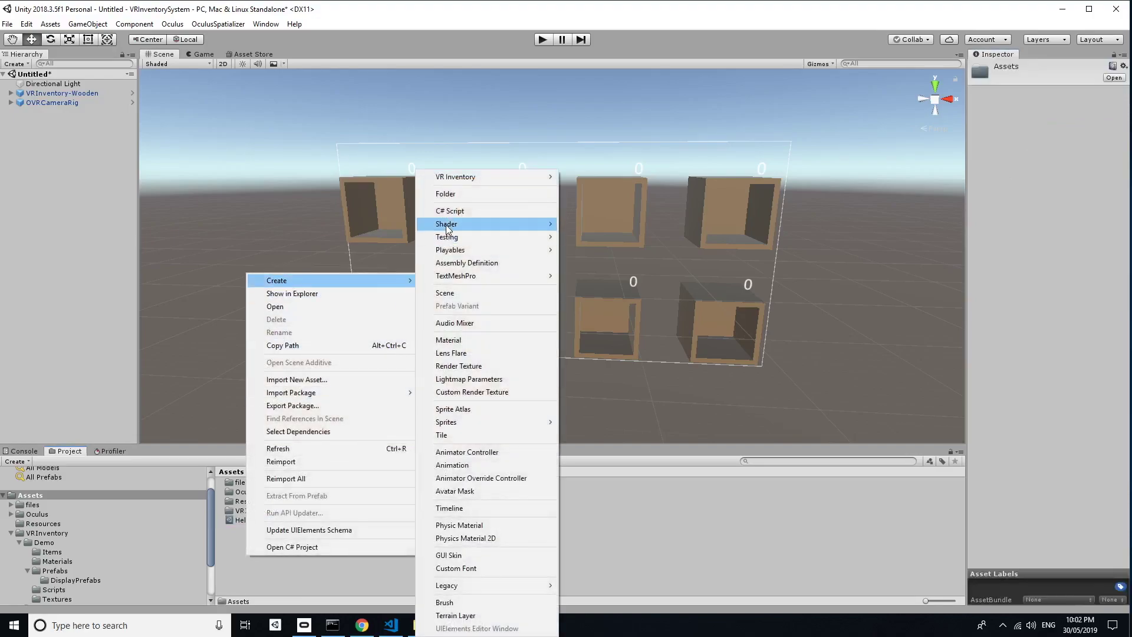
click(454, 195)
text(DisplayPrefab)
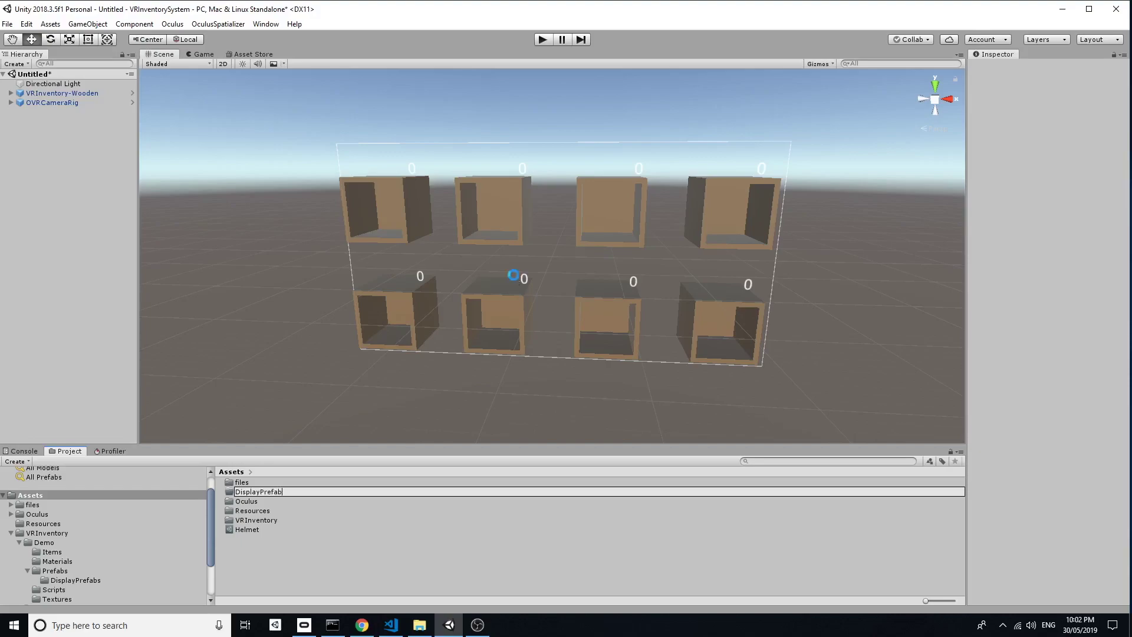
key(Return)
click(287, 483)
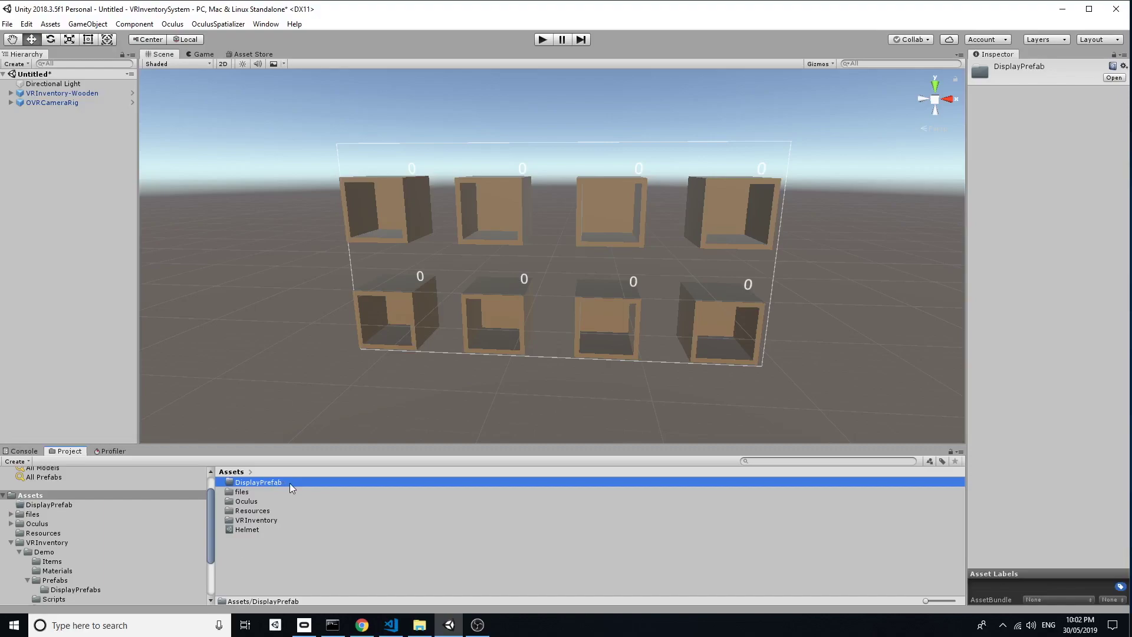
click(289, 483)
text(s)
key(Return)
double_click(269, 492)
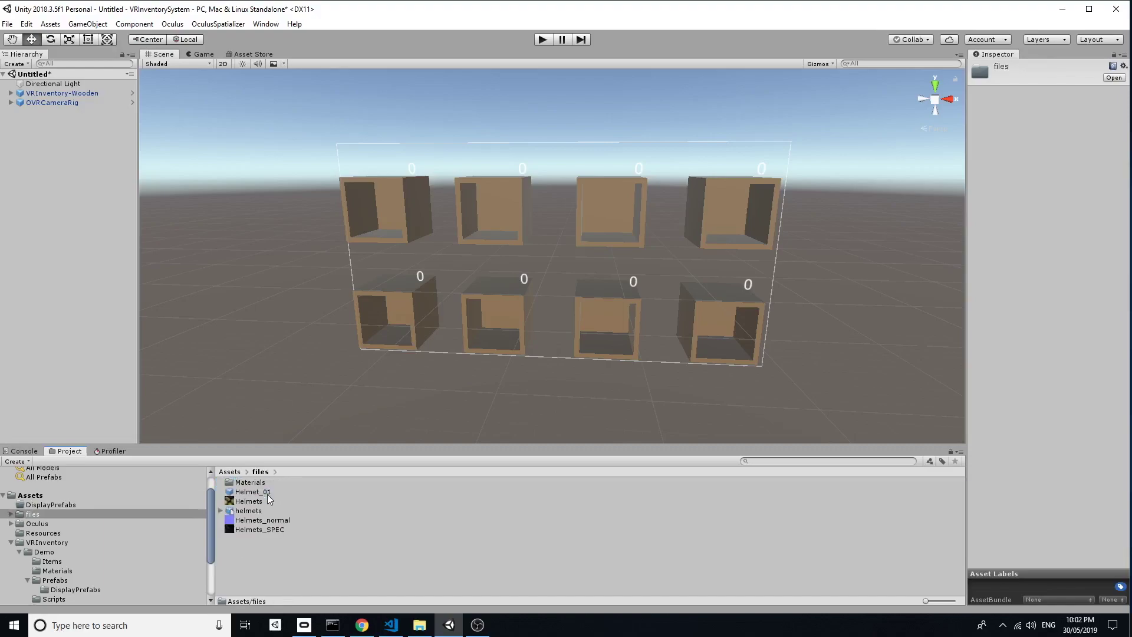
click(272, 494)
- Place Helmet_01 inside the first Slot's Container under VRInventory-Wooden > Layout
drag(272, 499, 23, 114)
click(18, 94)
click(10, 92)
click(18, 102)
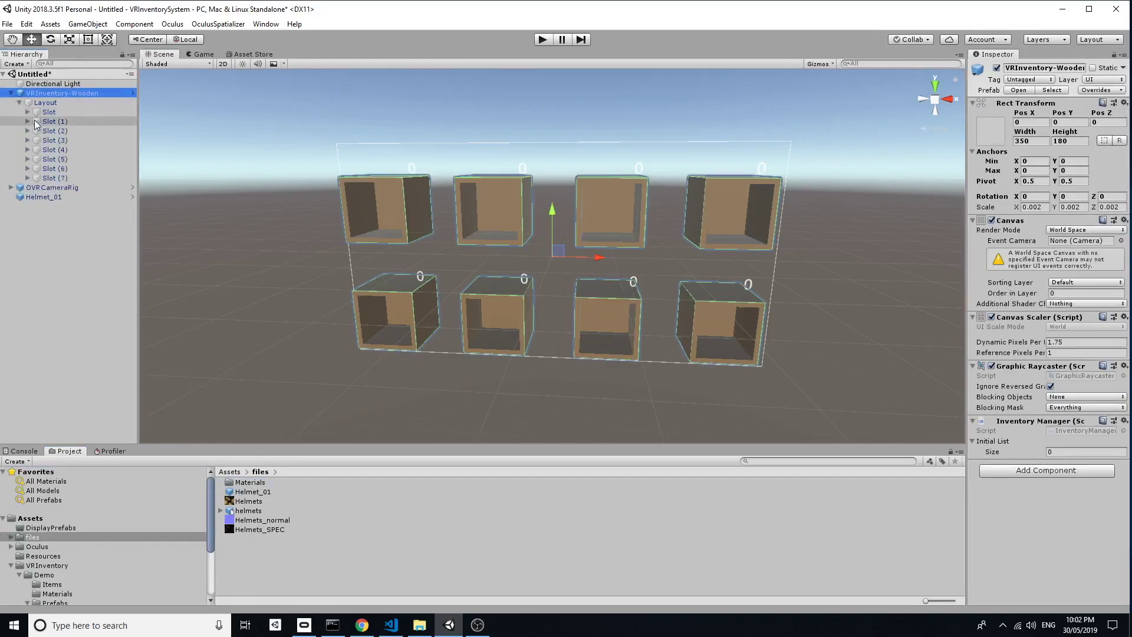
click(27, 112)
drag(36, 220, 73, 132)
double_click(70, 150)
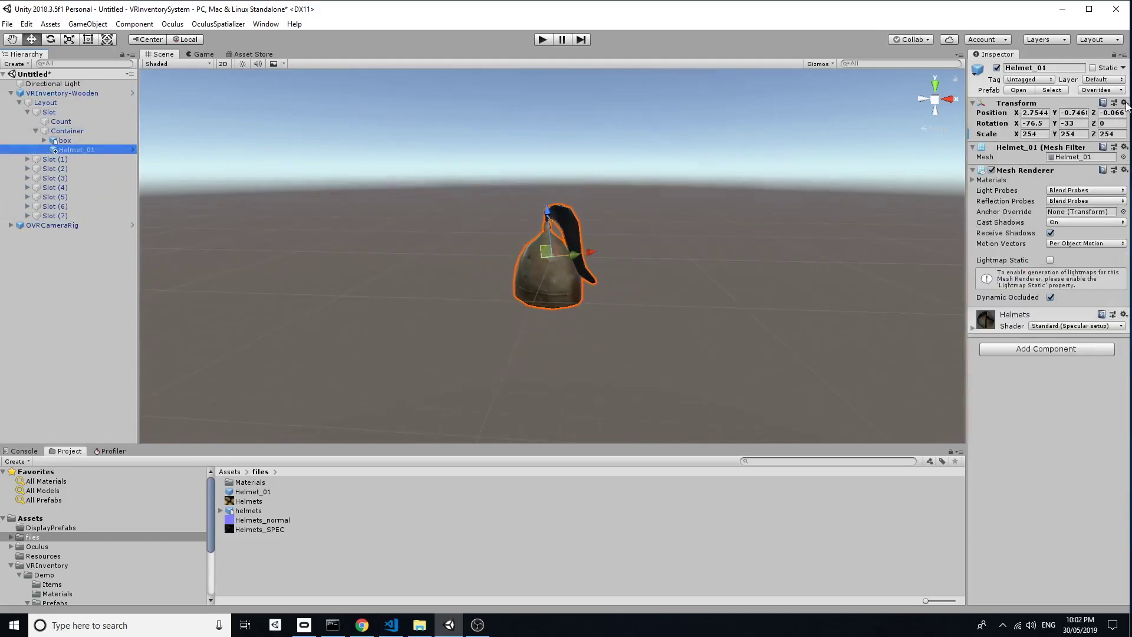
- Reset the helmet's Transform and set its scale to 2, 2, 2
click(1124, 103)
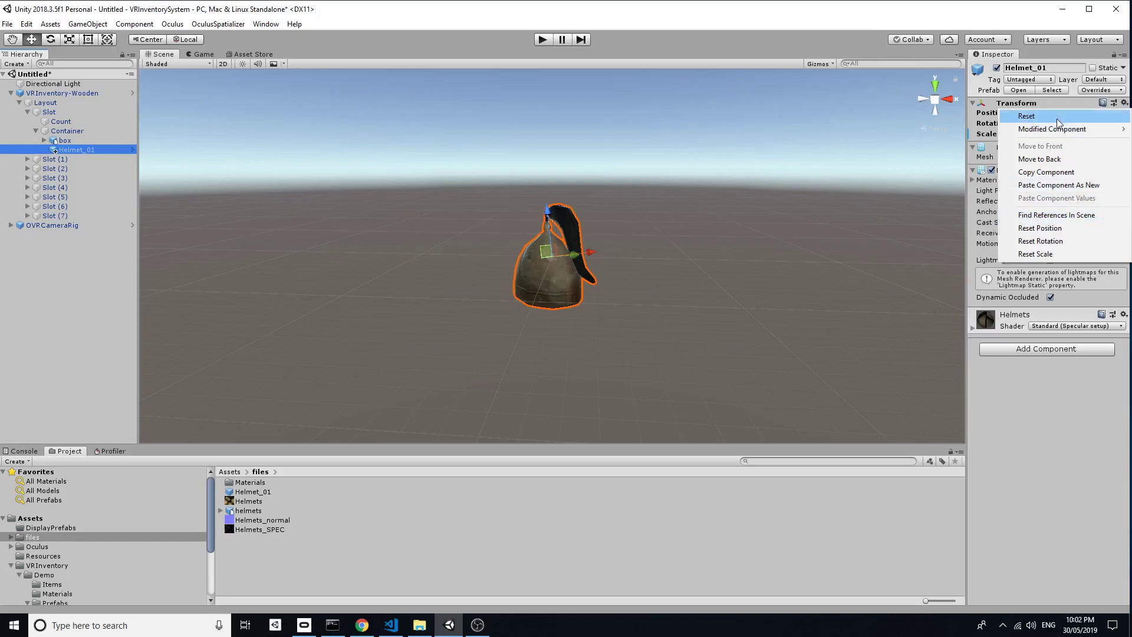
click(1027, 116)
double_click(52, 149)
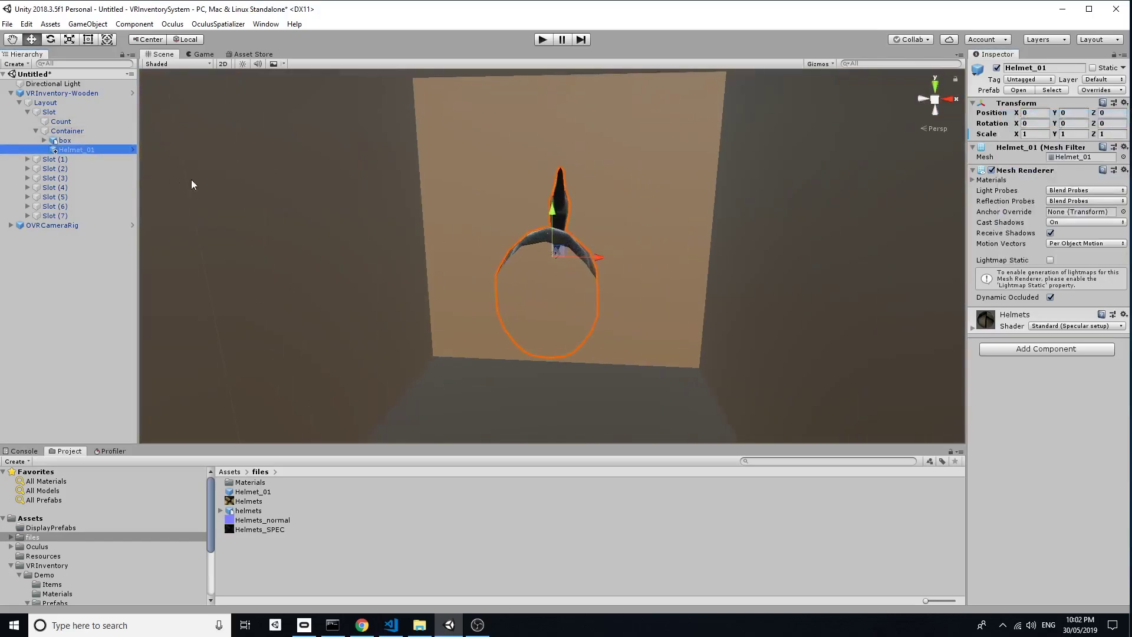
scroll(411, 210, down, 5)
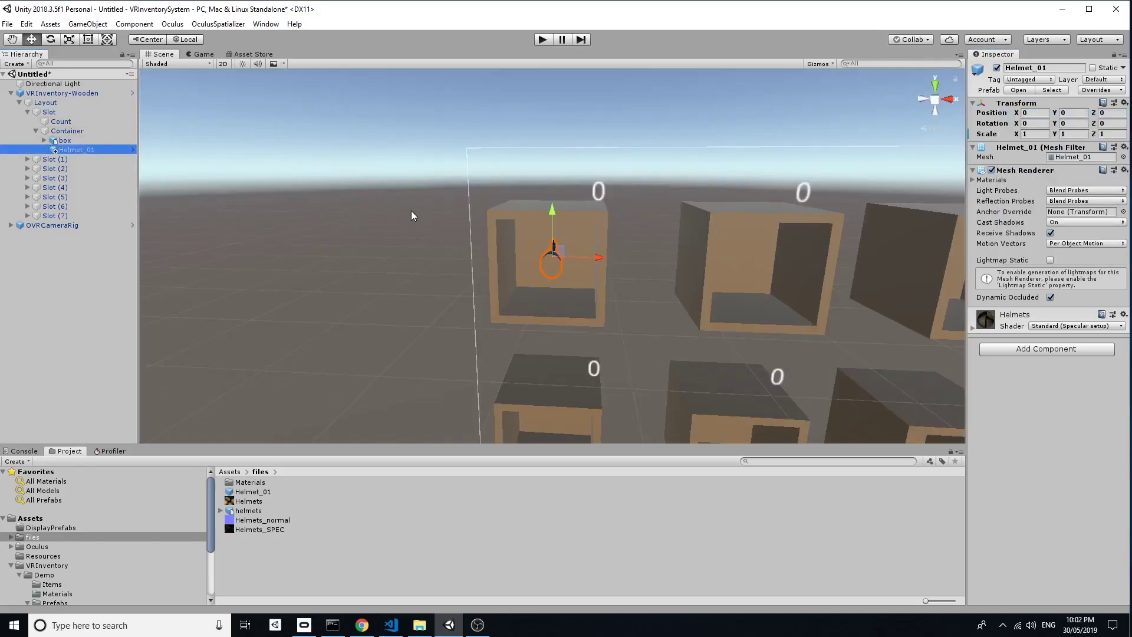
click(1031, 134)
text(2)
key(Tab)
text(2)
key(Tab)
text(2)
click(566, 283)
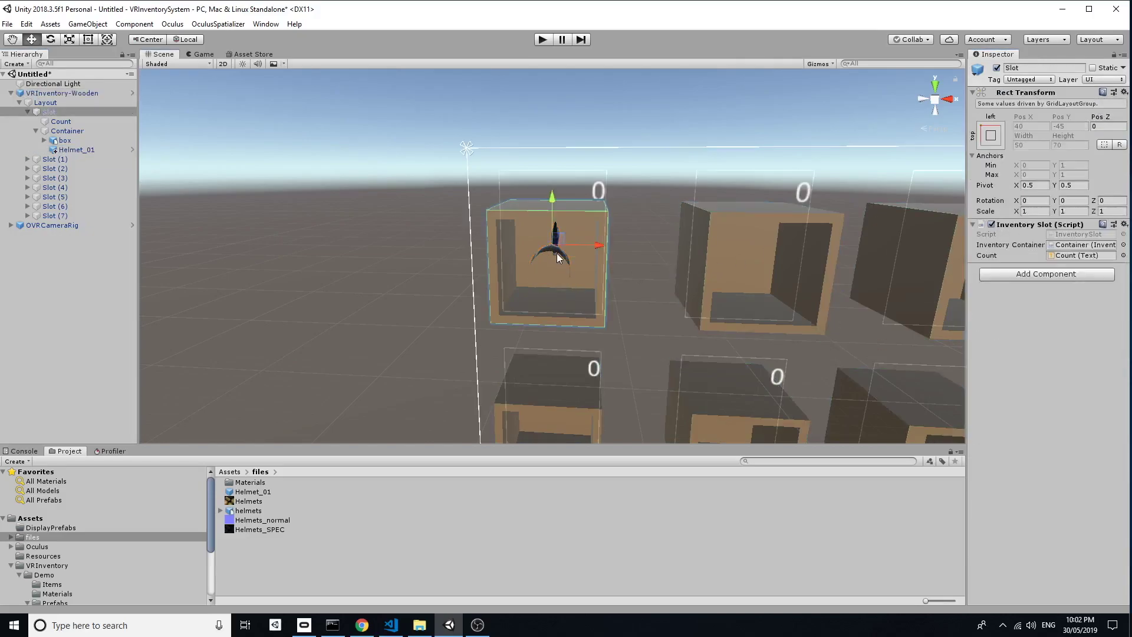
- Rotate the helmet to about X -76.77, Z 60.72 so it faces out of the box
key(e)
drag(552, 247, 547, 259)
key(ctrl+z)
click(66, 150)
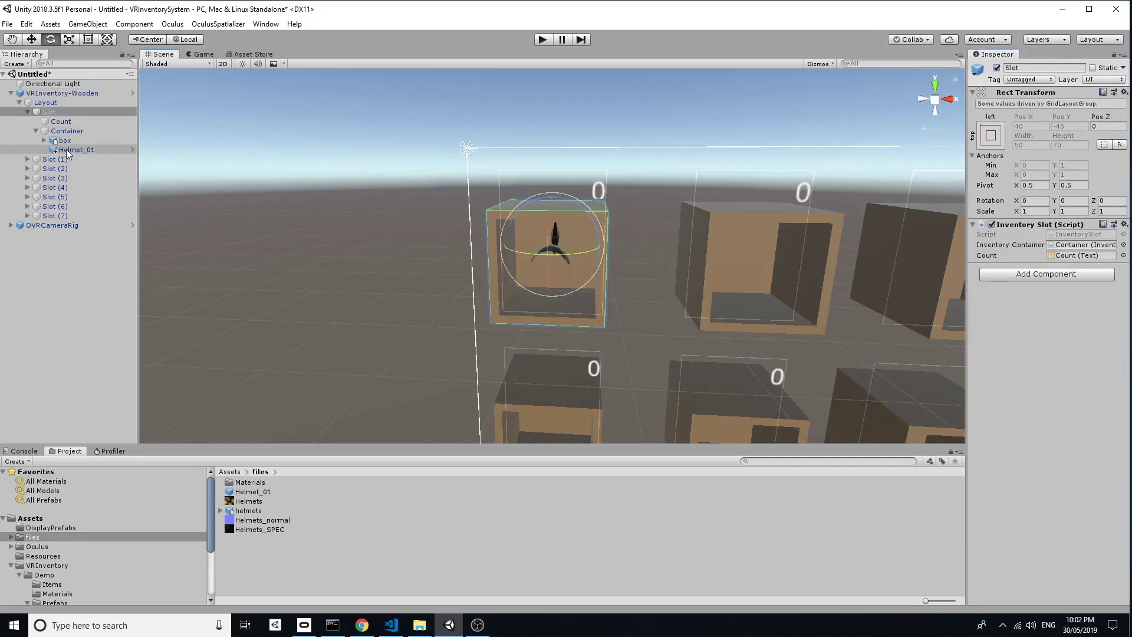
drag(549, 277, 466, 208)
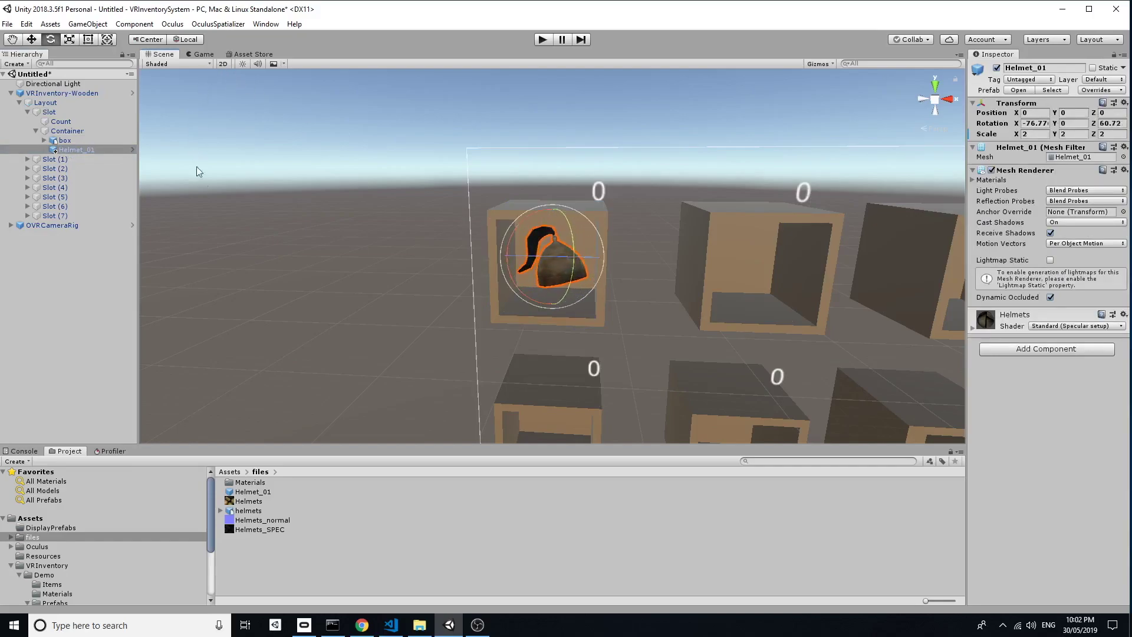
double_click(74, 150)
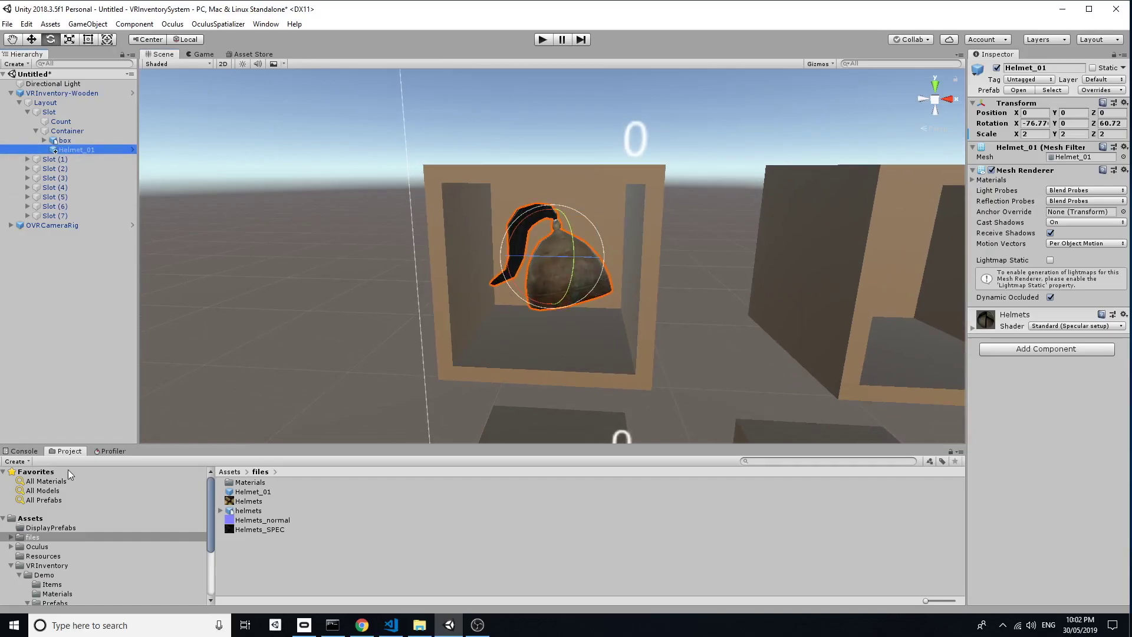
- Save the slot's Helmet_01 as a prefab variant in the DisplayPrefabs folder
click(51, 528)
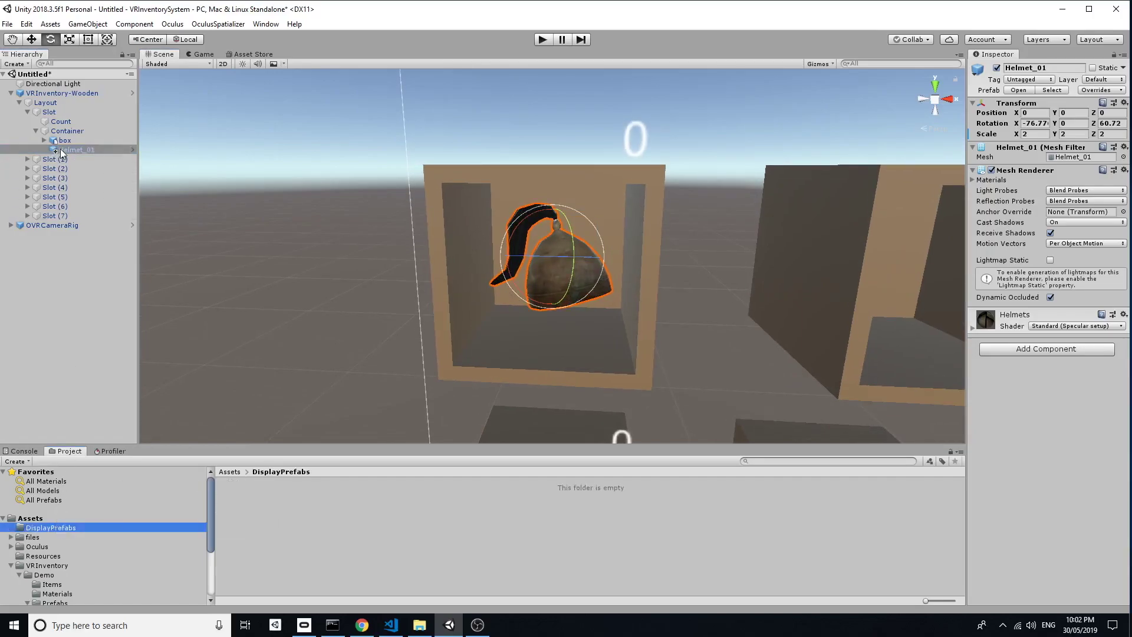
drag(64, 150, 306, 500)
click(590, 342)
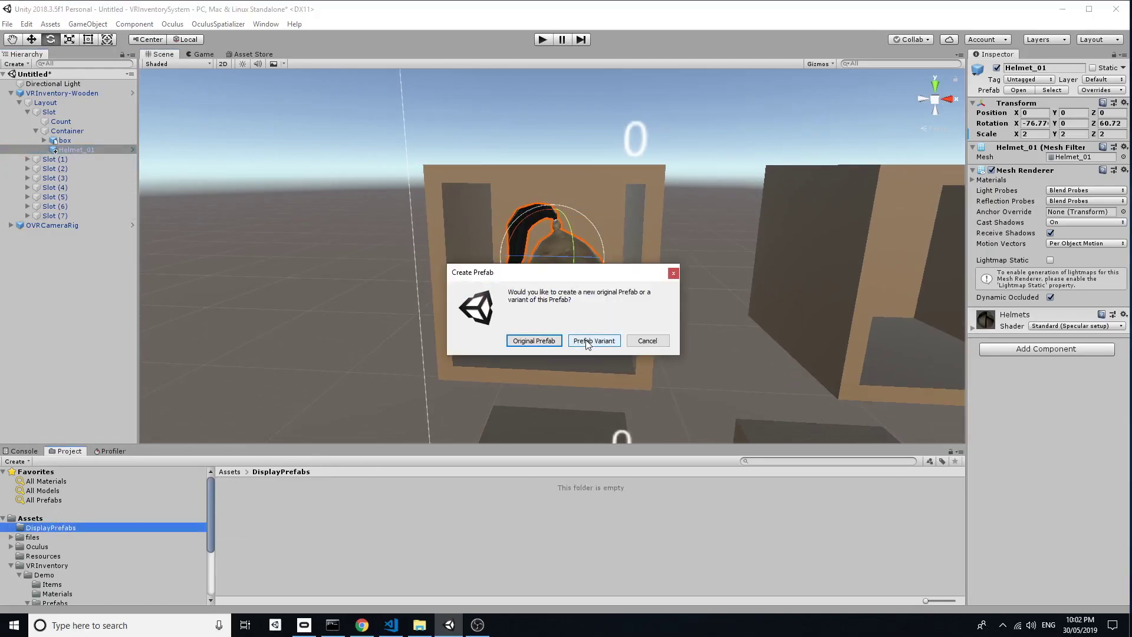
- Rename the variant to Helmet_Display and open the files folder
click(257, 514)
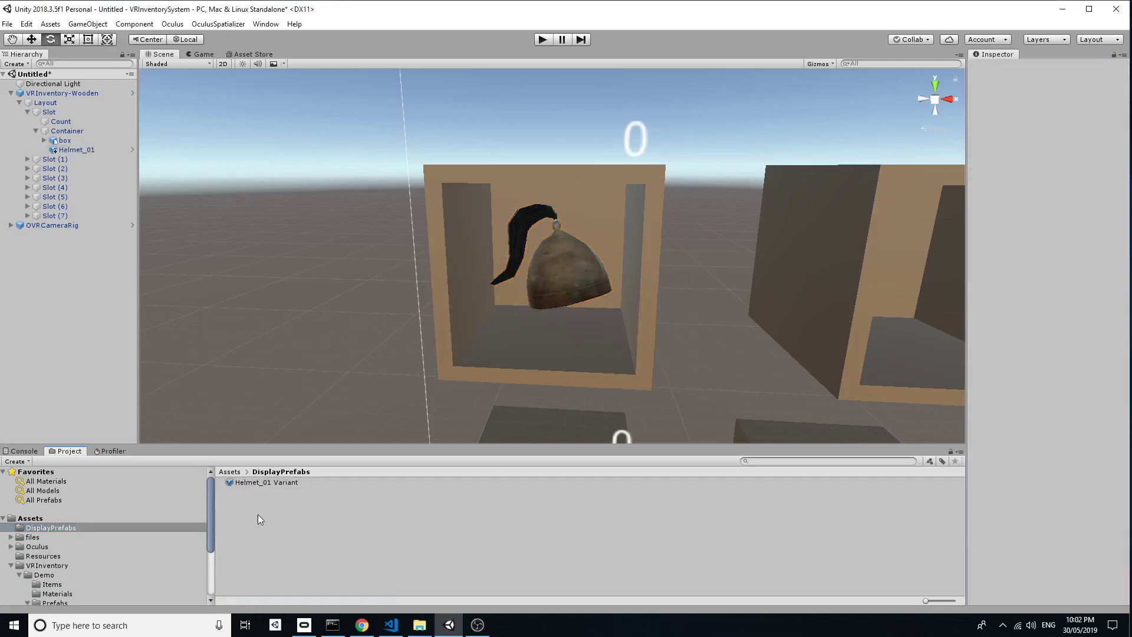
click(279, 482)
click(271, 483)
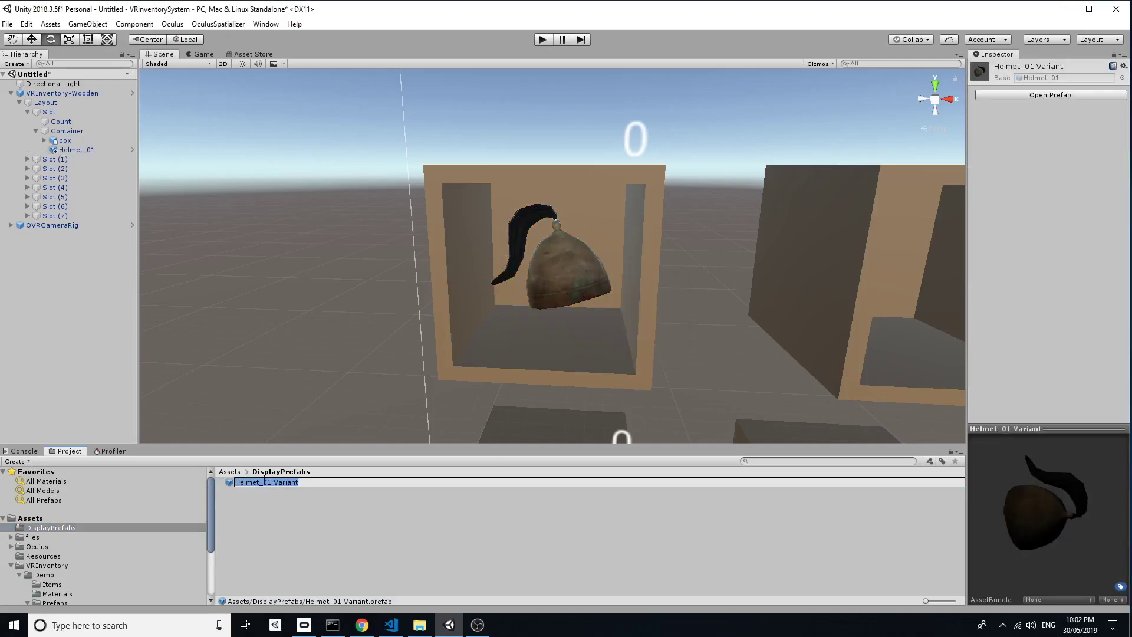
drag(263, 482, 273, 482)
text(Display)
key(Return)
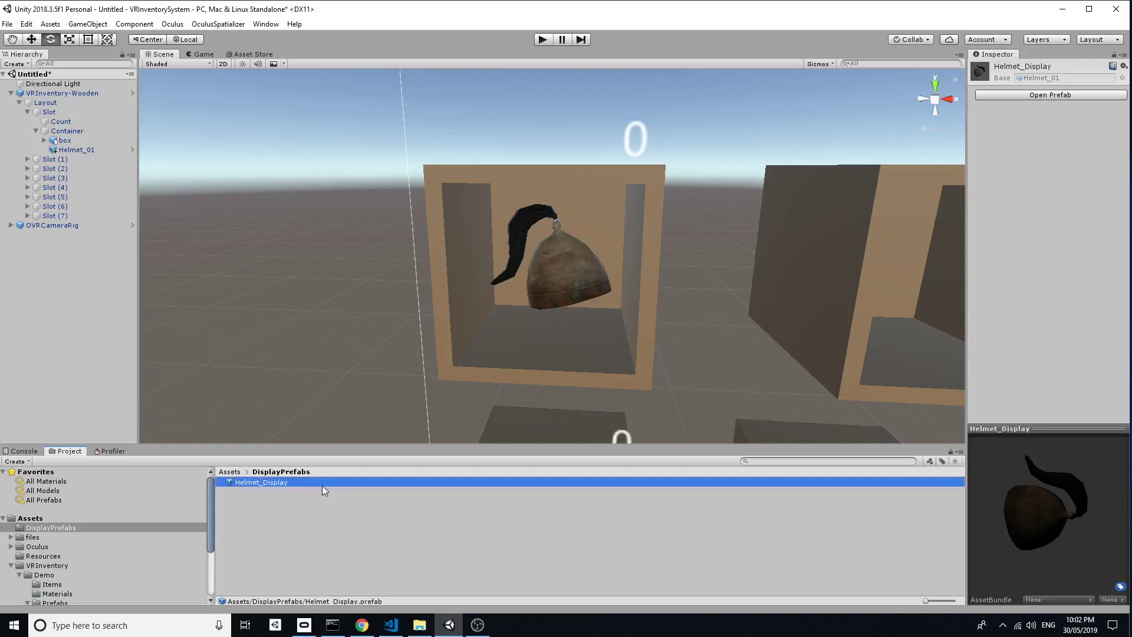
click(33, 518)
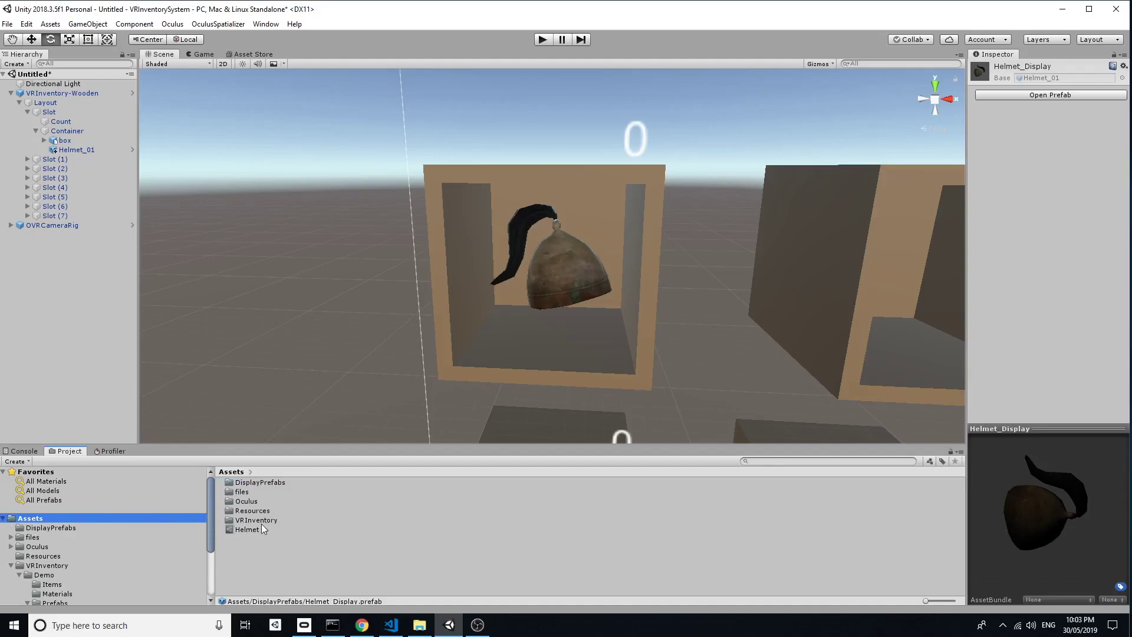
double_click(256, 493)
- Add a second Helmet_01 at the origin, tilted to X -85.59, Z 63.009
drag(260, 491, 70, 346)
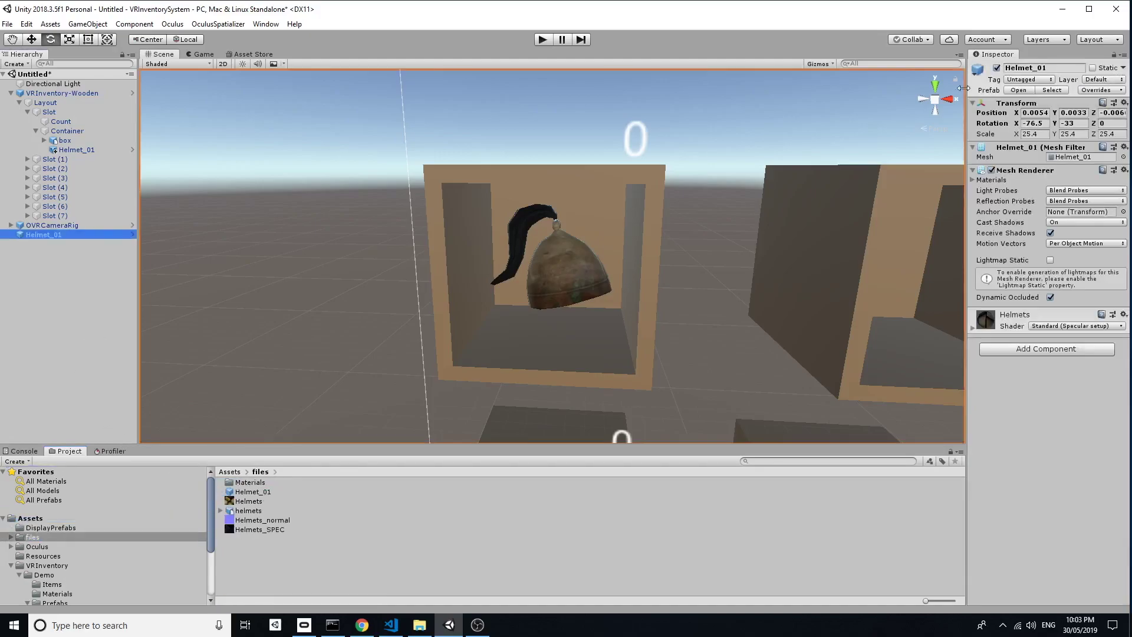
double_click(37, 235)
click(1124, 102)
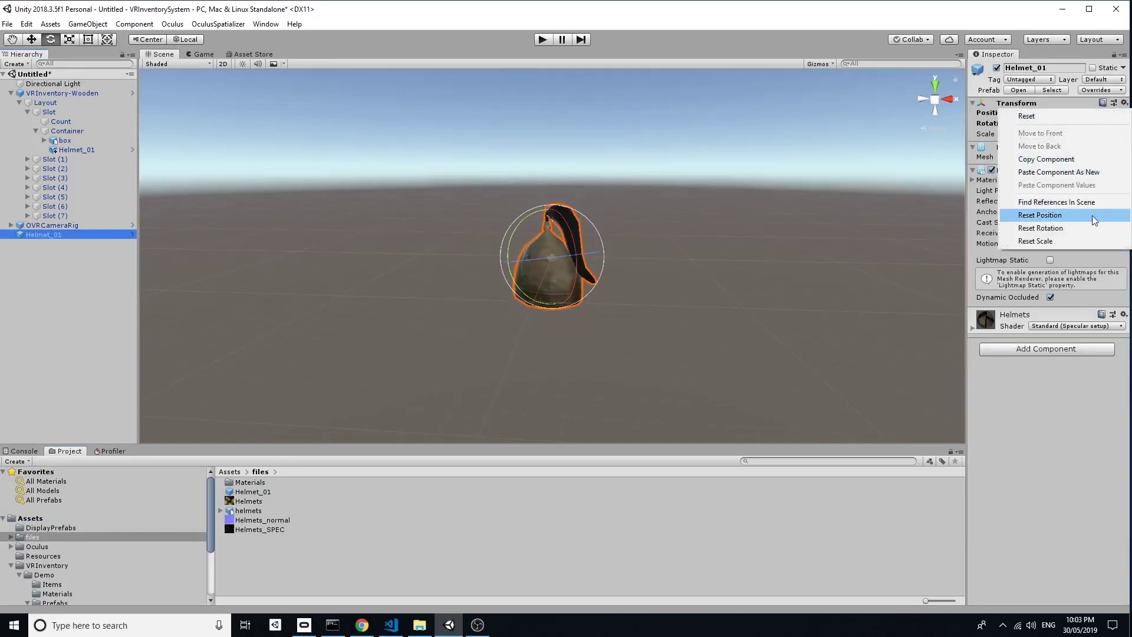
click(1070, 115)
click(101, 239)
double_click(103, 233)
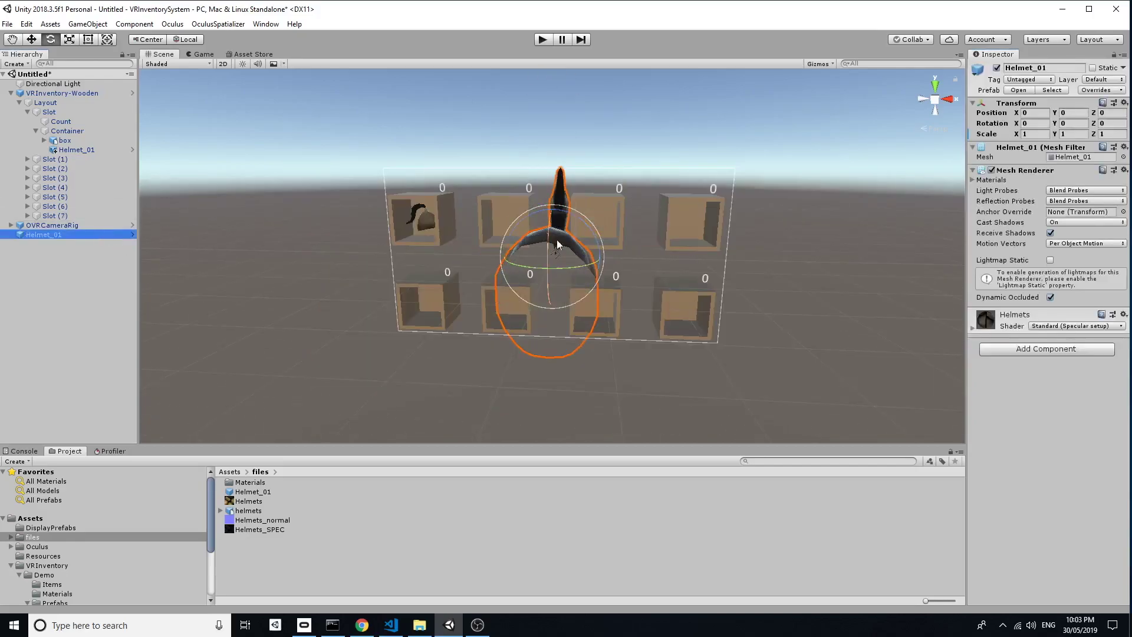
drag(549, 289, 542, 267)
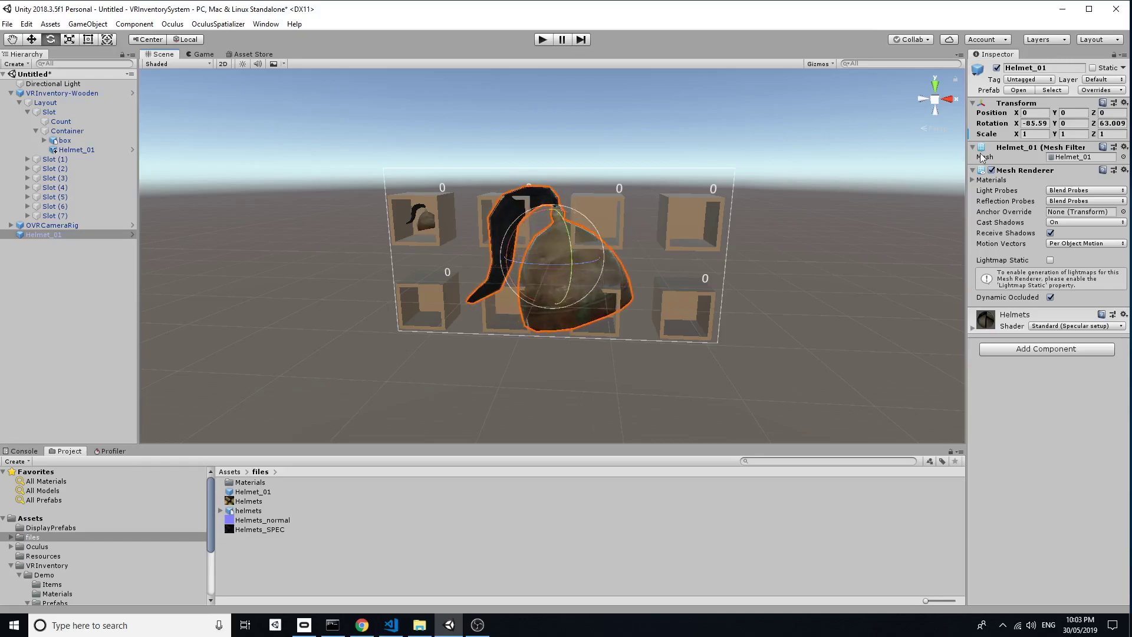
- Scale the new helmet to 0.5 on all axes and check it in the Game view
click(1026, 135)
text(0.)
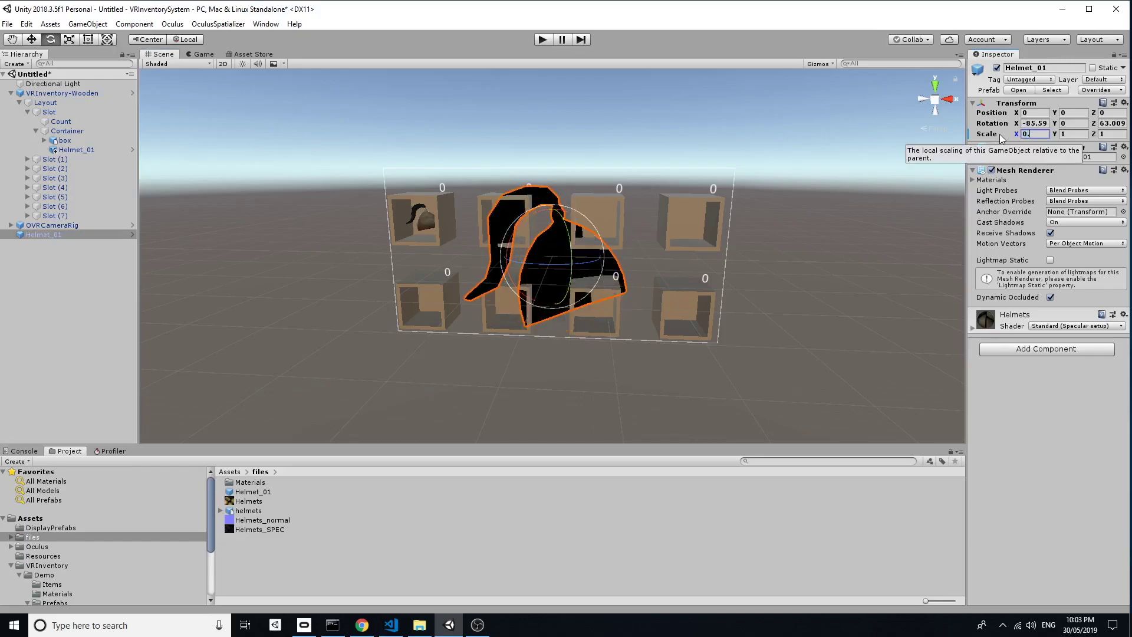
text(5)
key(Tab)
text(0.5)
click(1114, 136)
text(0.5)
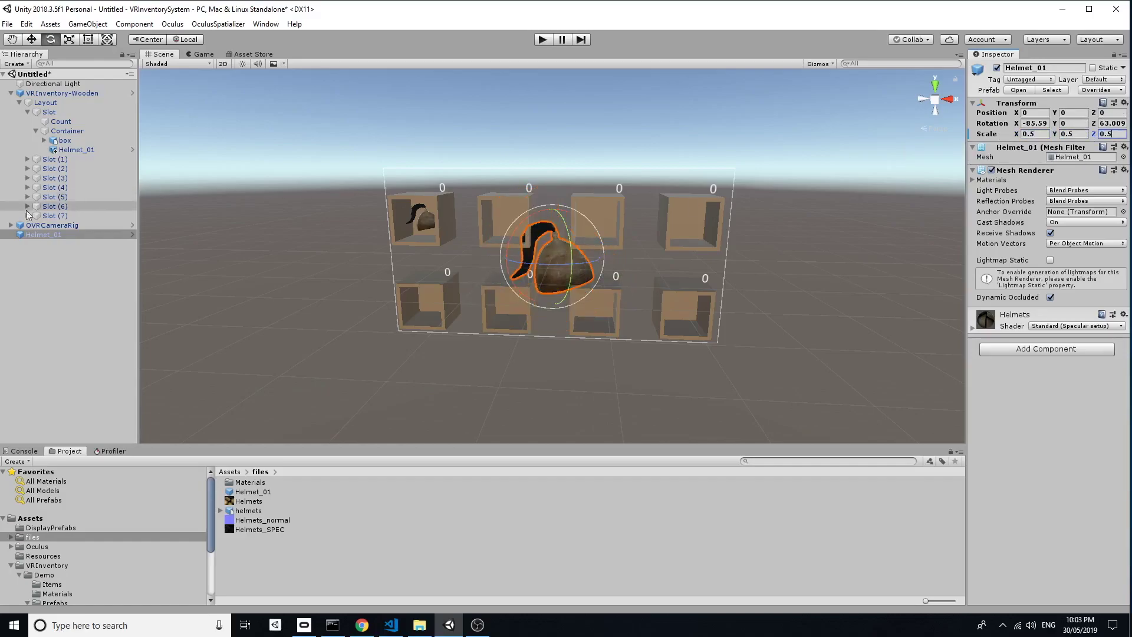
double_click(71, 234)
click(211, 56)
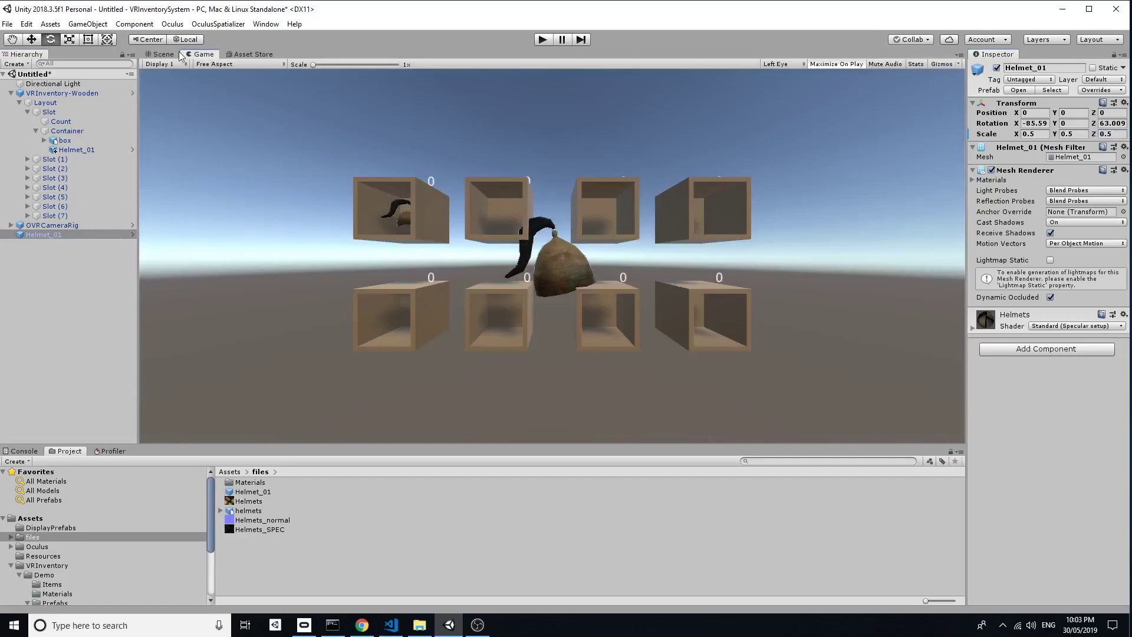
click(163, 56)
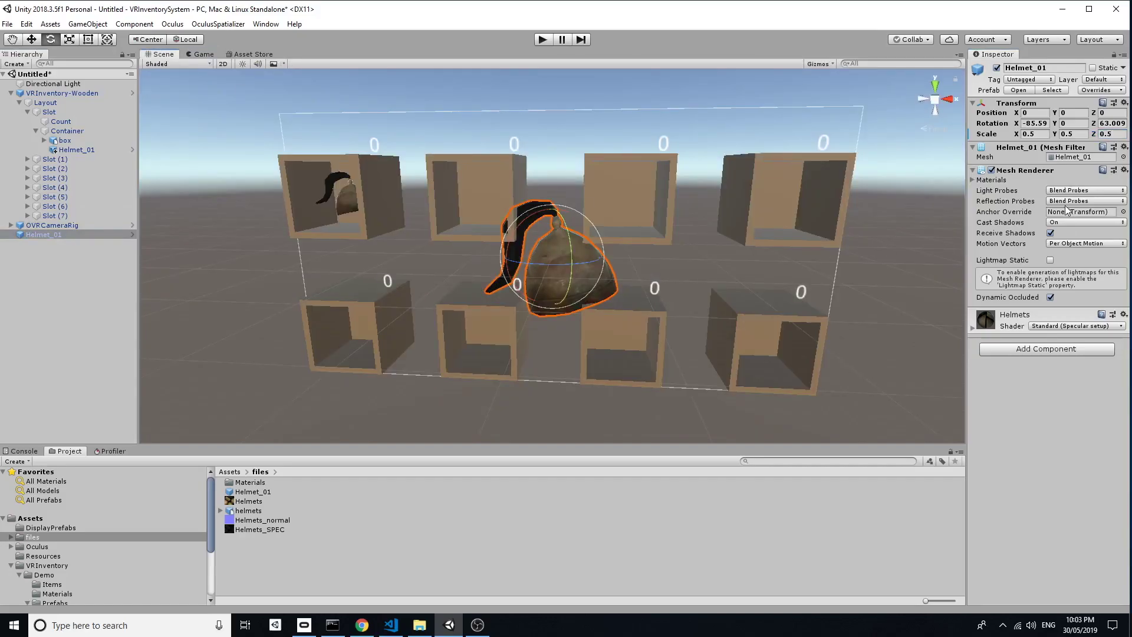
- Add a Box Collider and a Rigidbody to the scene-root helmet
click(1011, 349)
text(box)
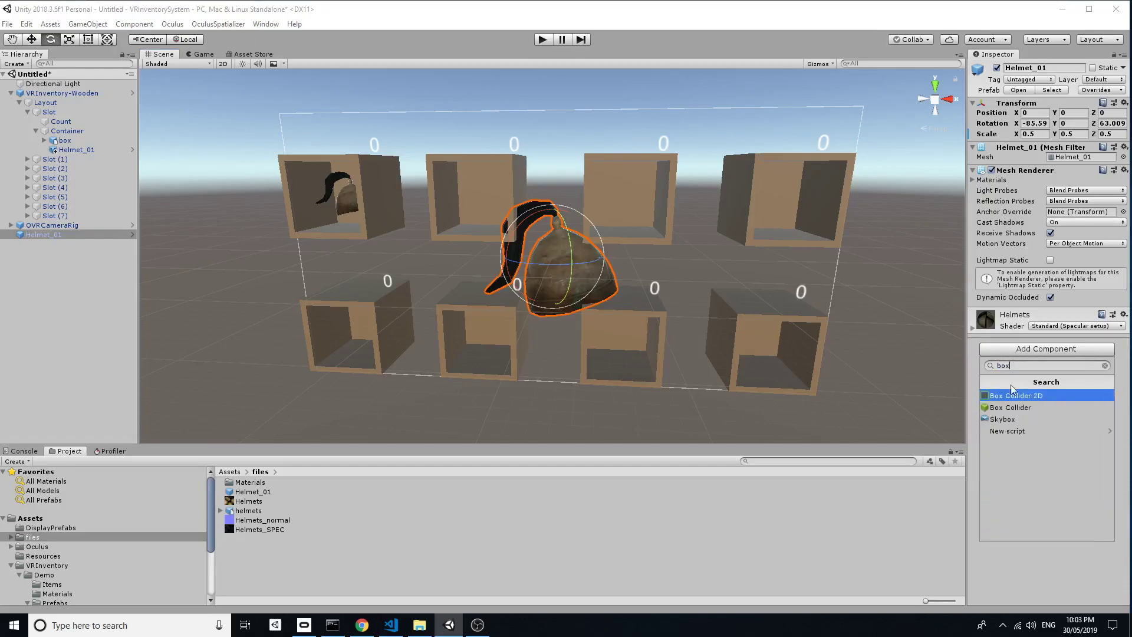
click(1006, 407)
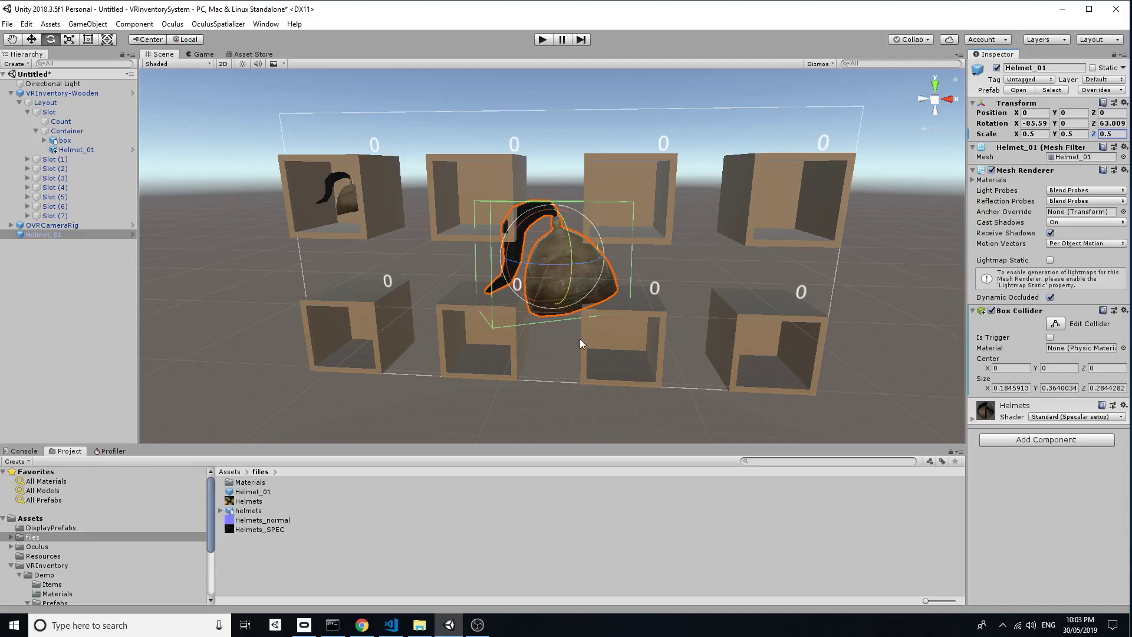
click(1080, 440)
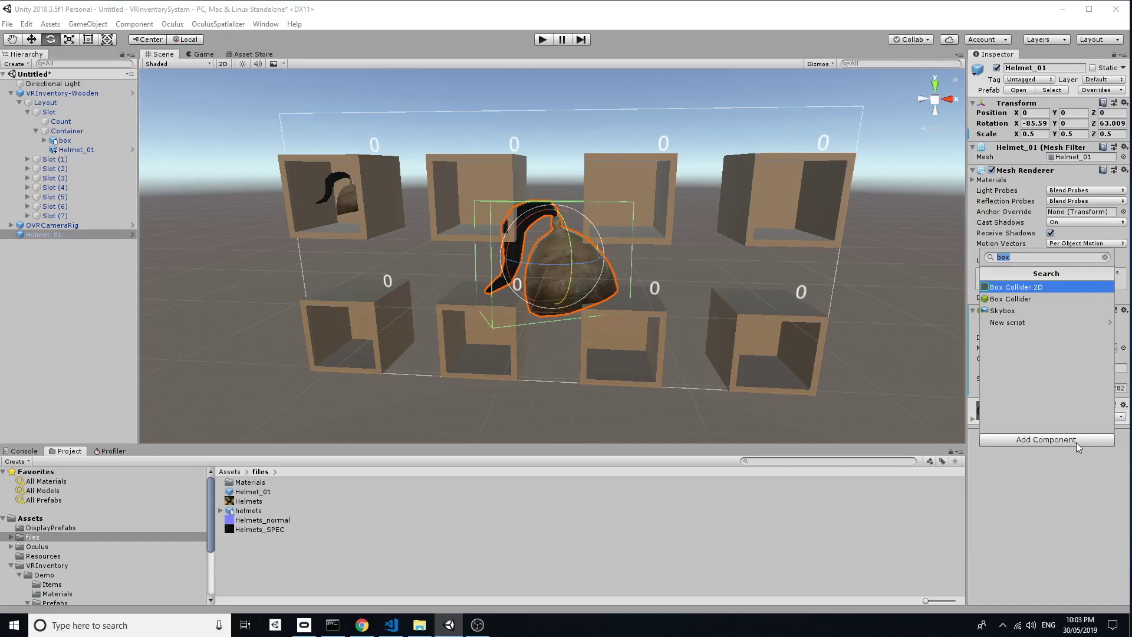
text(ri)
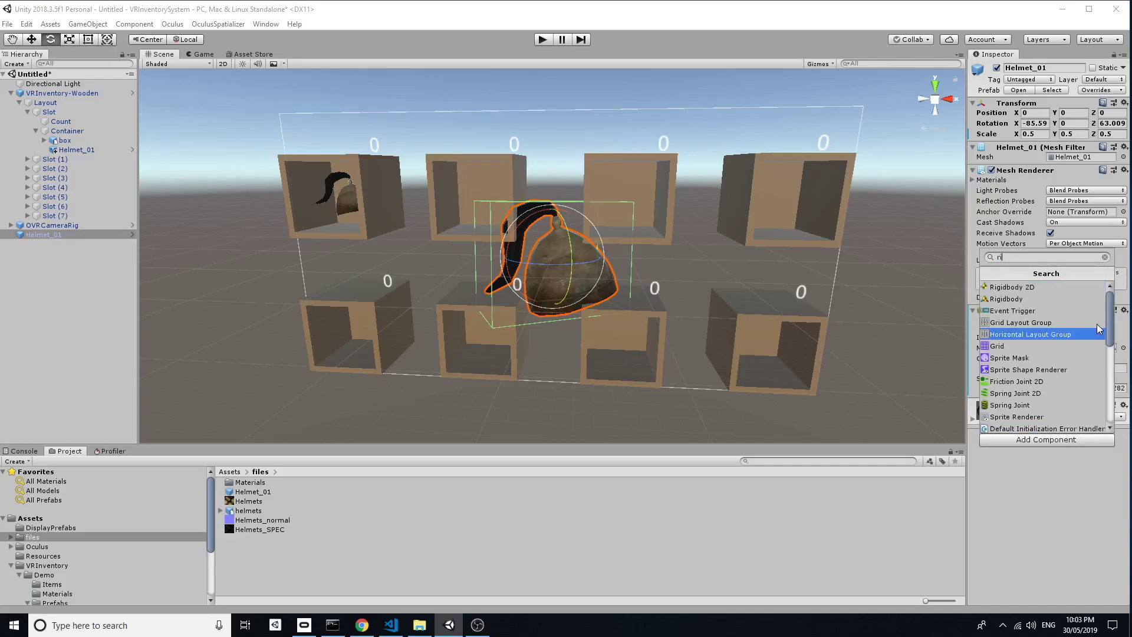
click(1060, 300)
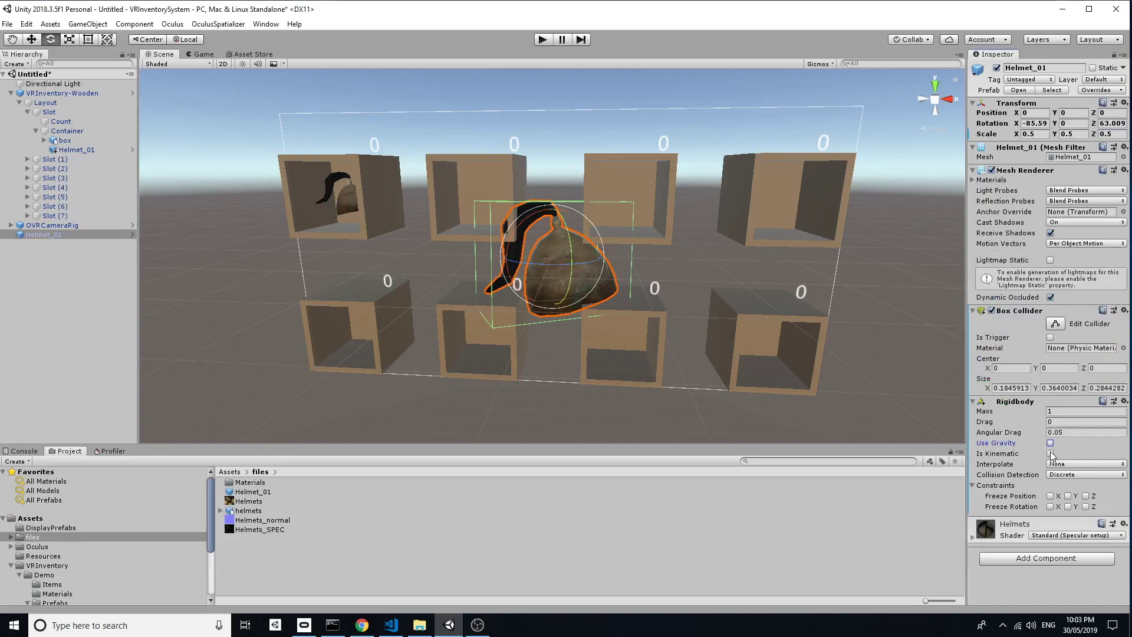
- Add the Inventory Grabbale and Storable scripts to the helmet
click(1025, 563)
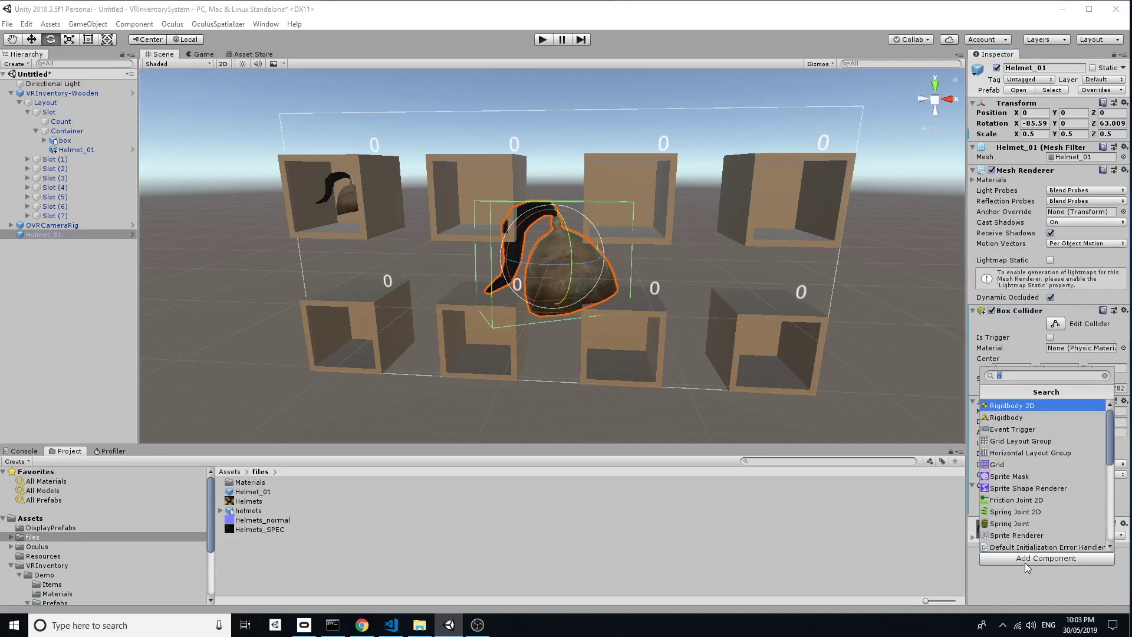
text(inve)
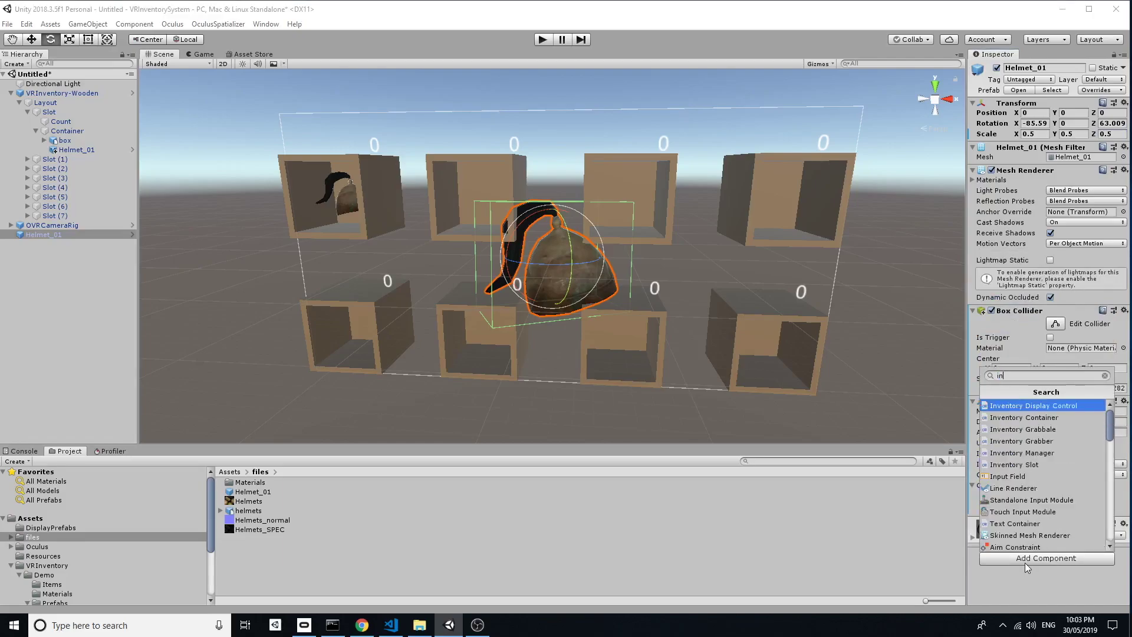
click(1024, 430)
scroll(1025, 433, down, 2)
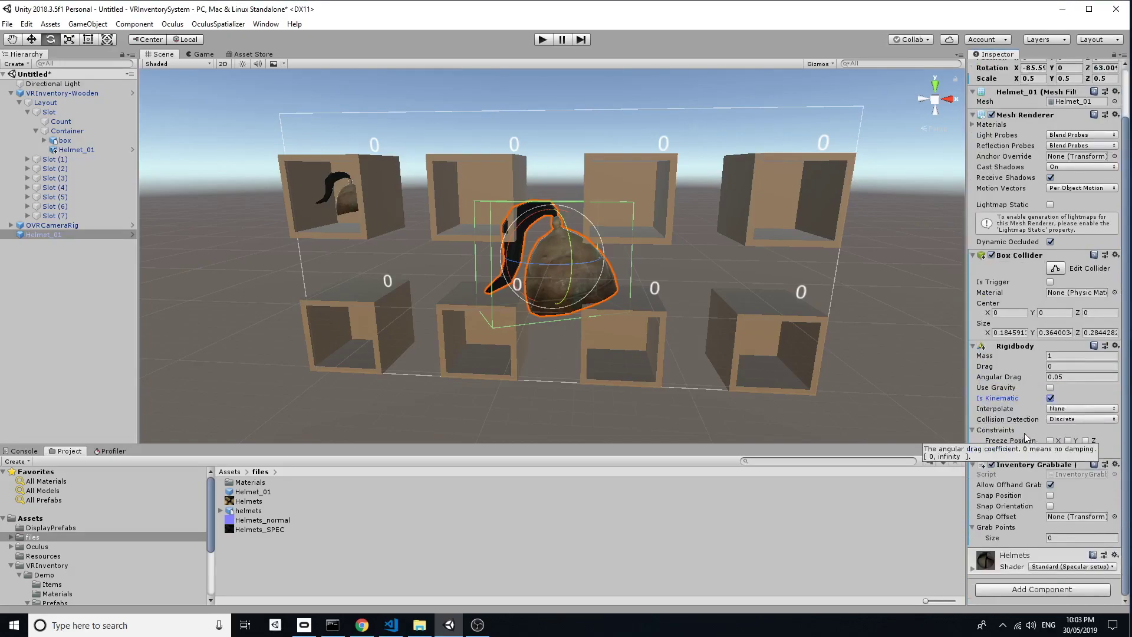
click(1030, 590)
text(stora)
key(Return)
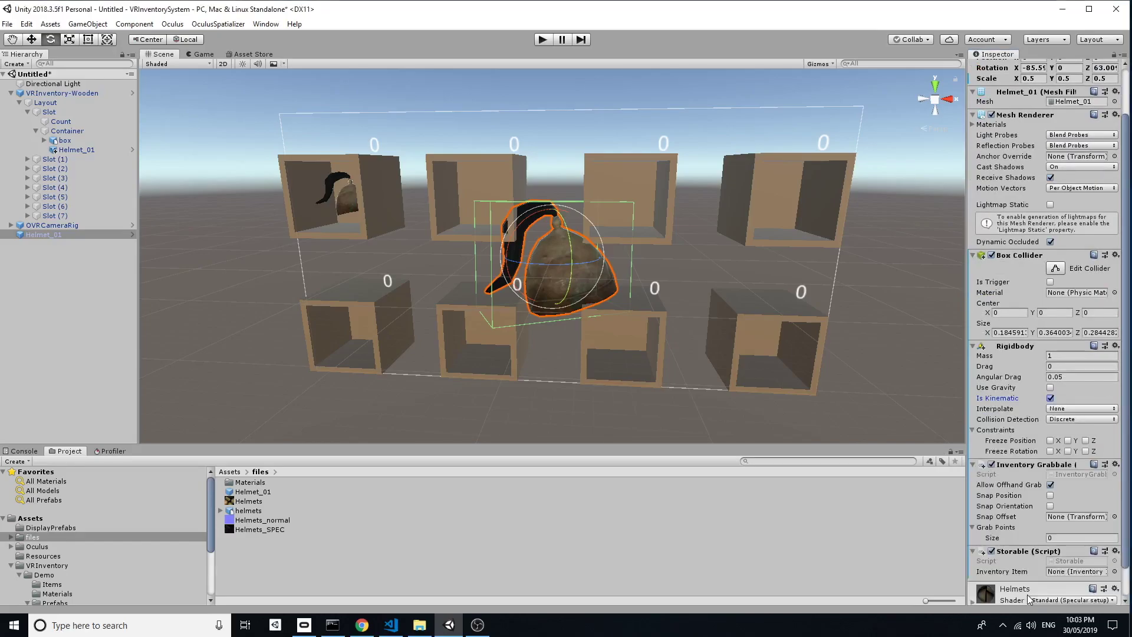
scroll(1028, 598, down, 2)
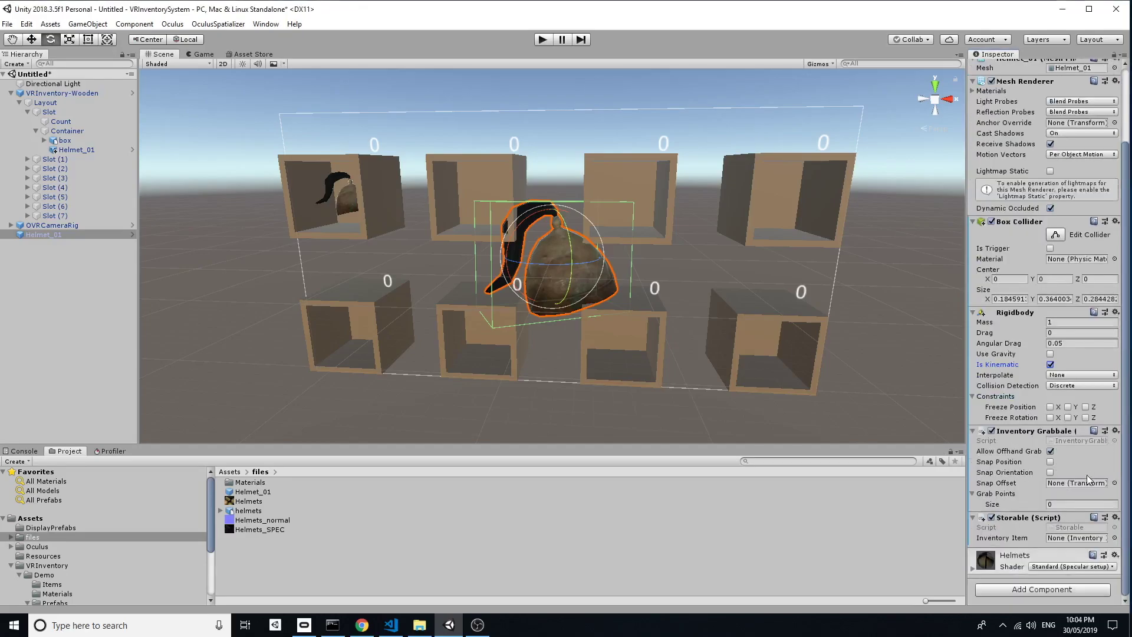
- Set Storable's Inventory Item to Helmet and save the helmet as prefab variant Helmet_Game
click(53, 519)
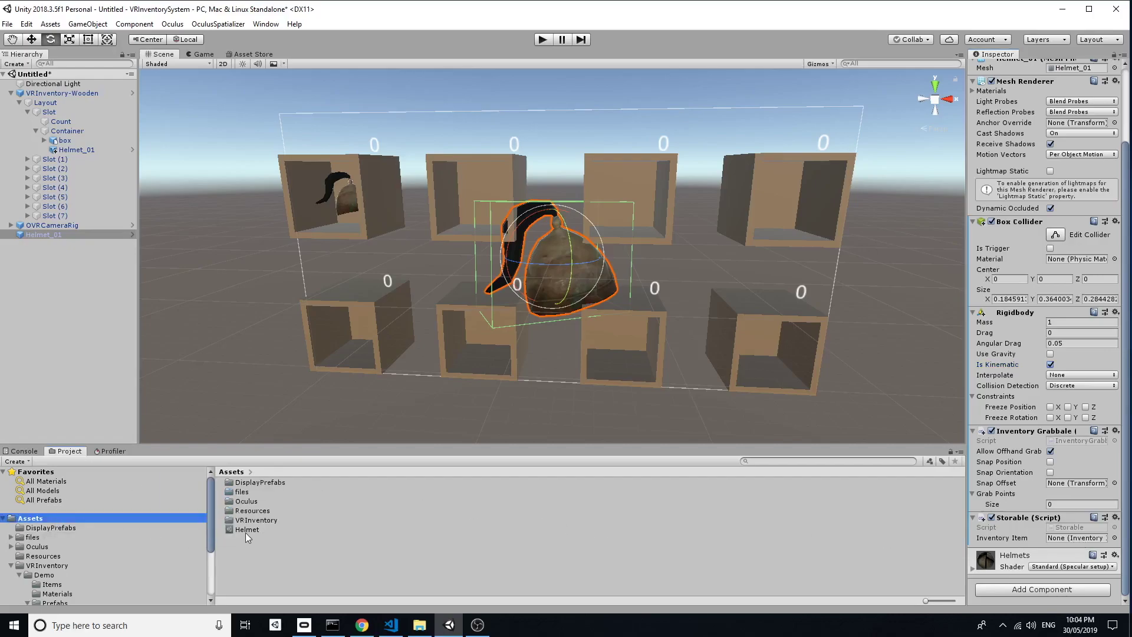
drag(248, 529, 1082, 539)
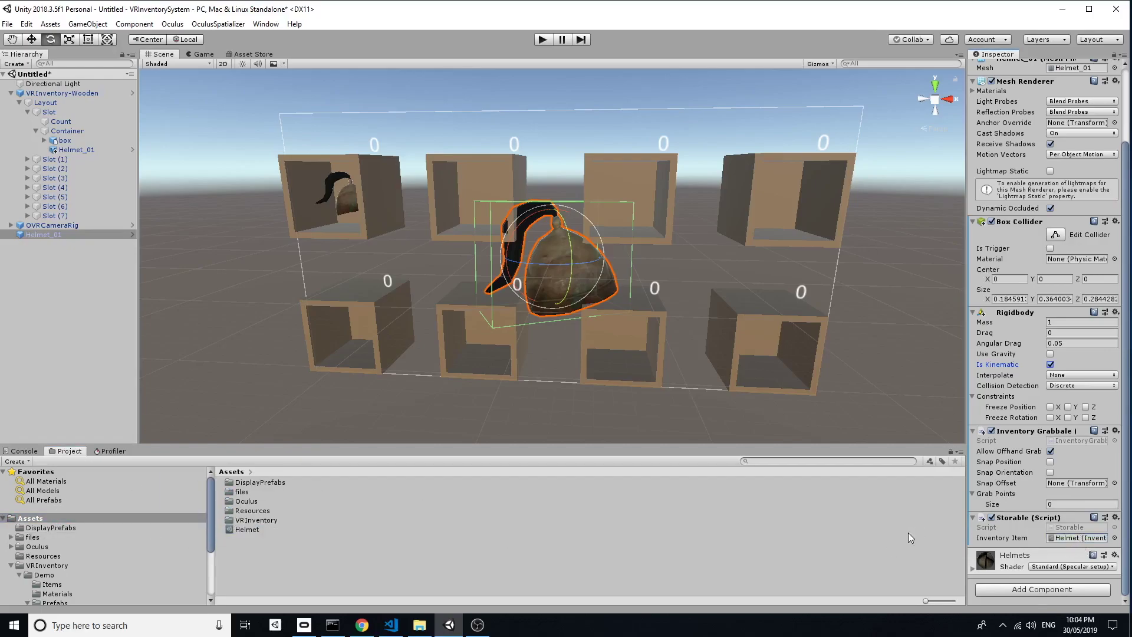
drag(42, 235, 259, 552)
click(590, 339)
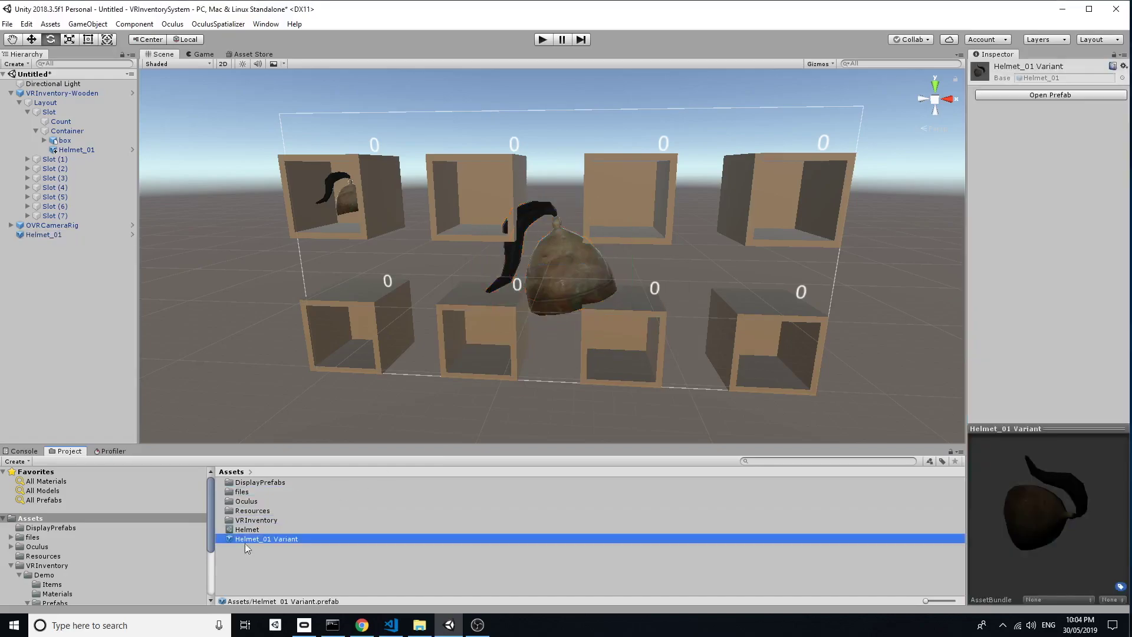
click(262, 539)
drag(263, 539, 309, 543)
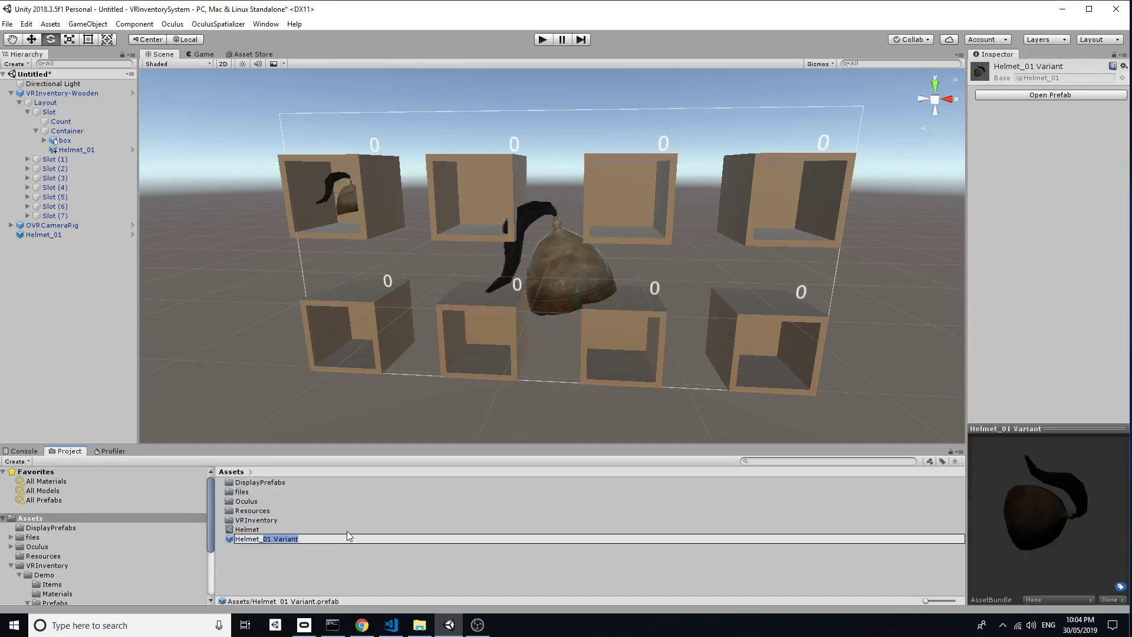
text(Game)
key(Return)
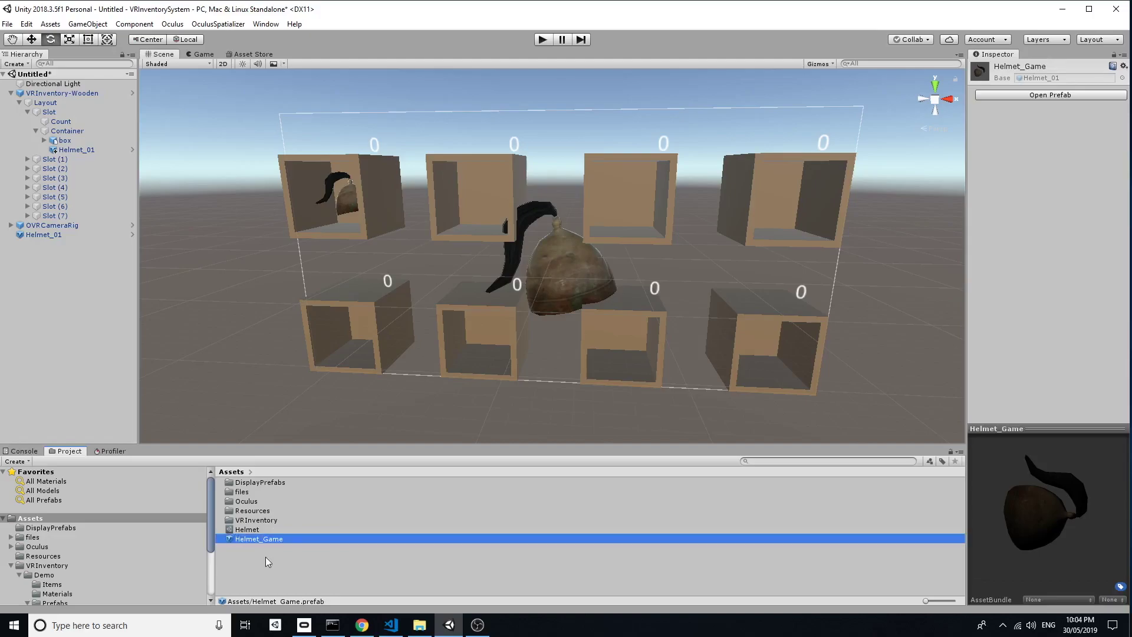
- Assign Helmet_Game and Helmet_Display as the Helmet item's Game and Display Prefabs
click(257, 529)
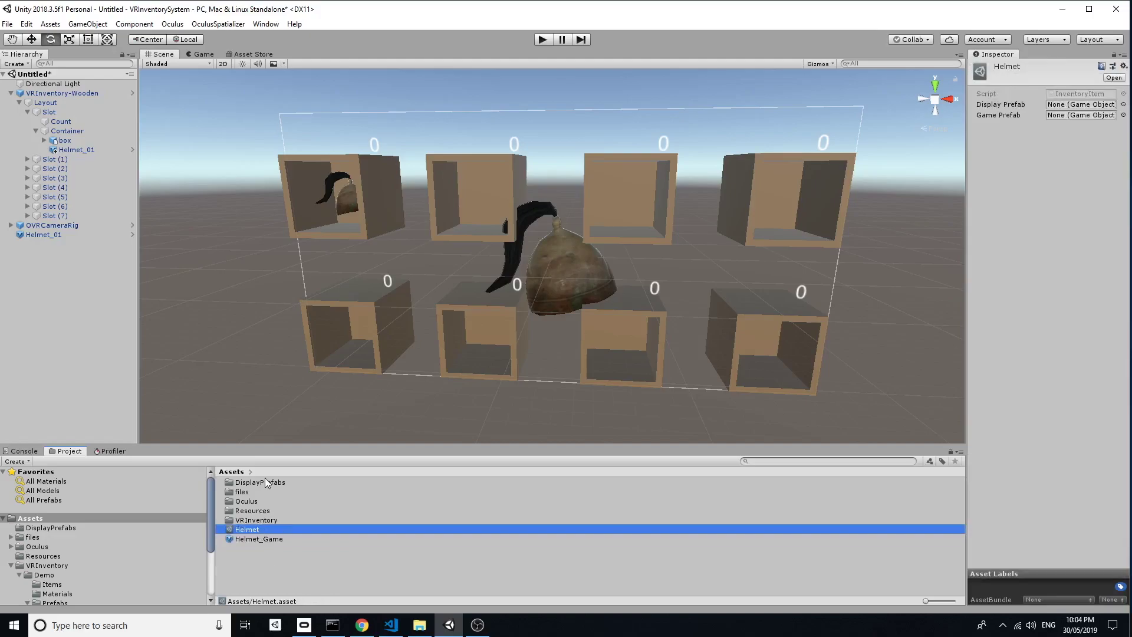
drag(266, 539, 1081, 115)
click(105, 527)
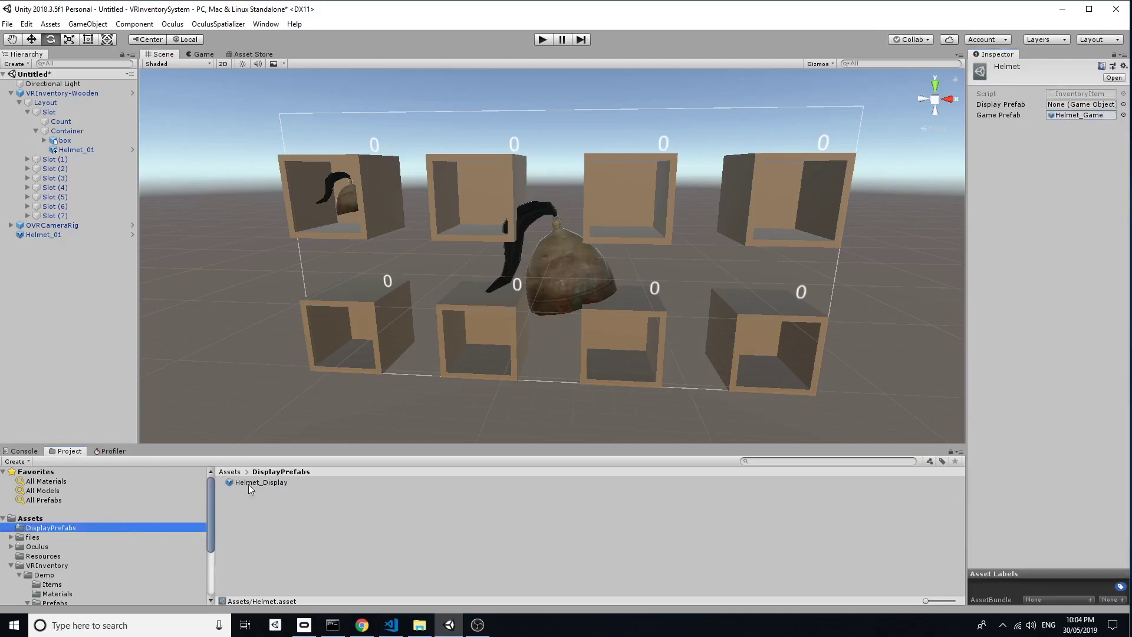
drag(249, 483, 1099, 112)
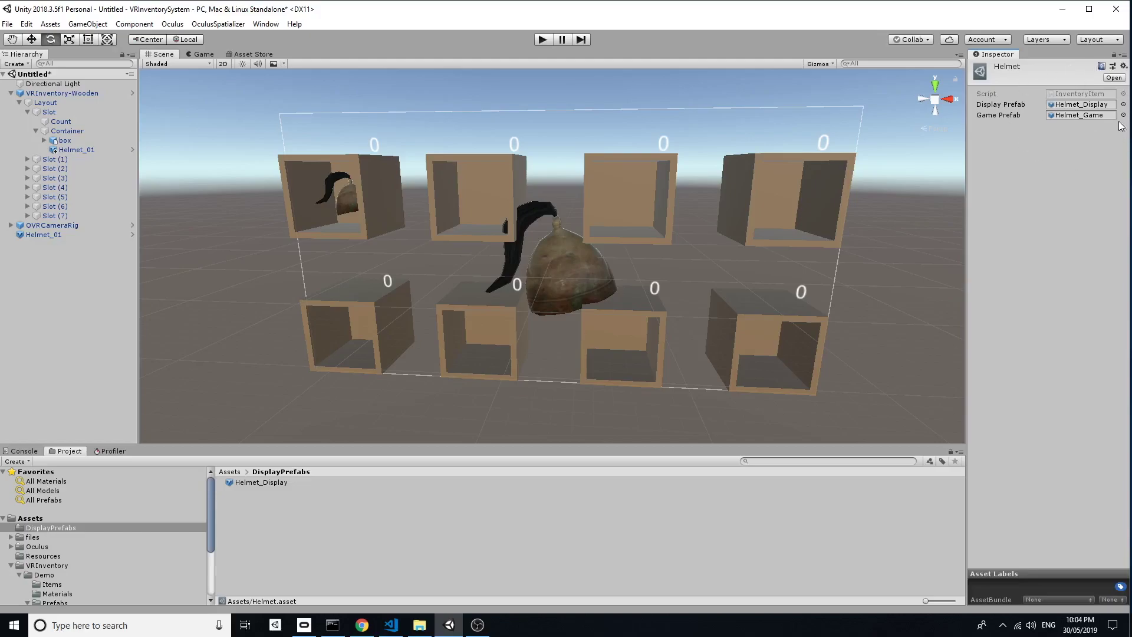
click(79, 151)
- Delete the Helmet_01 under Container and the scene-root Helmet_01
right_click(76, 149)
click(115, 211)
click(59, 227)
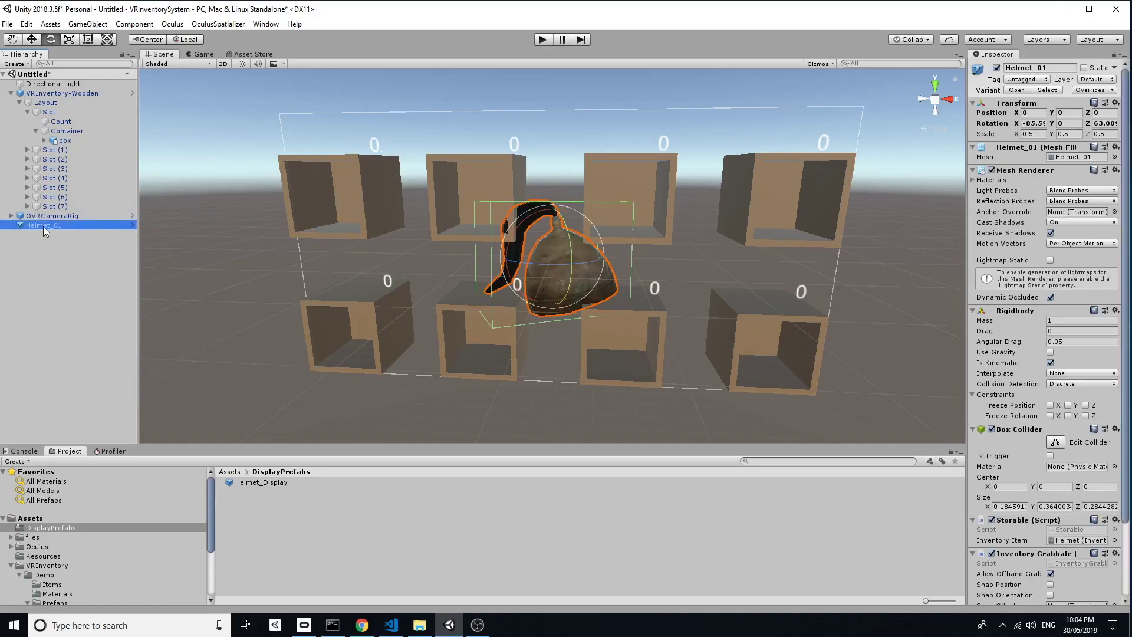
right_click(43, 226)
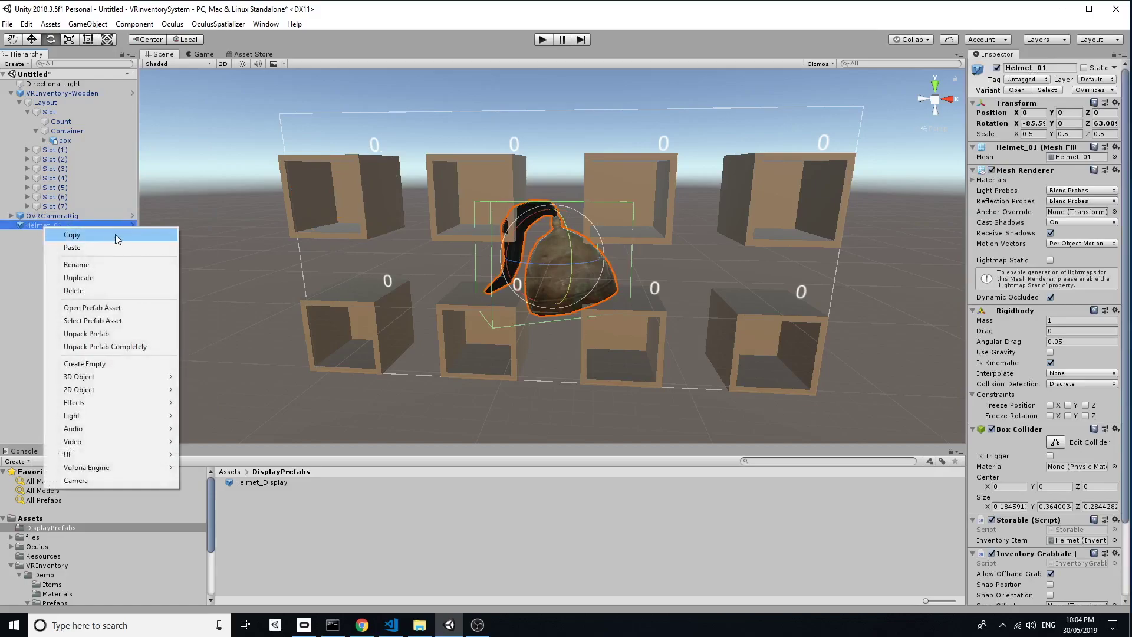
click(113, 292)
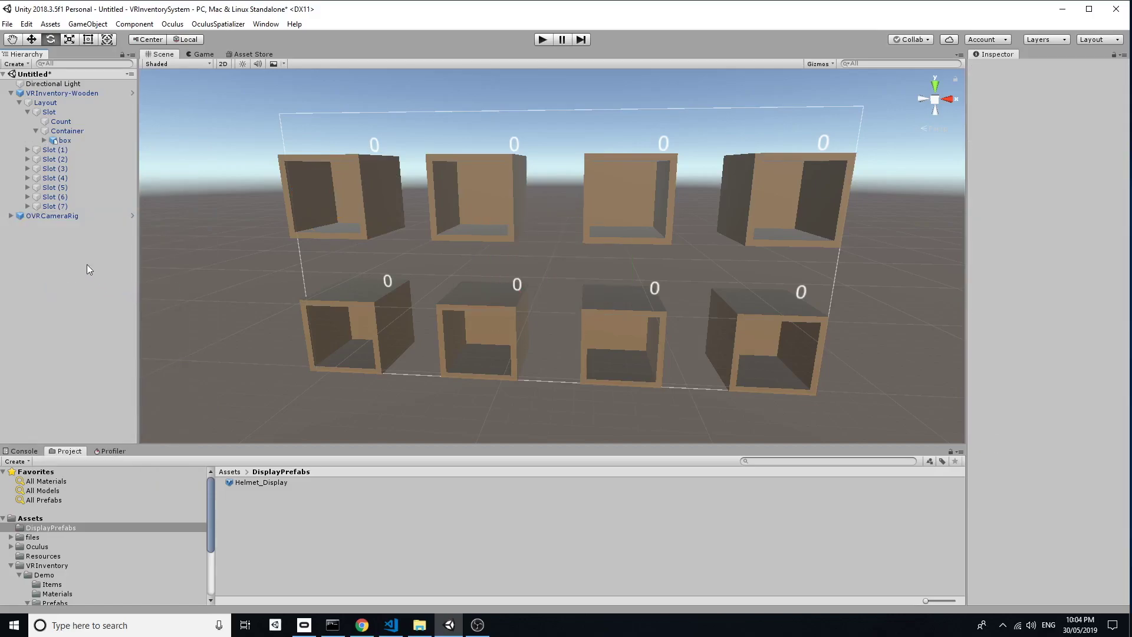
- Expand OVRCameraRig and TrackingSpace, then add a Sphere Collider to LeftHandAnchor
click(11, 216)
click(20, 225)
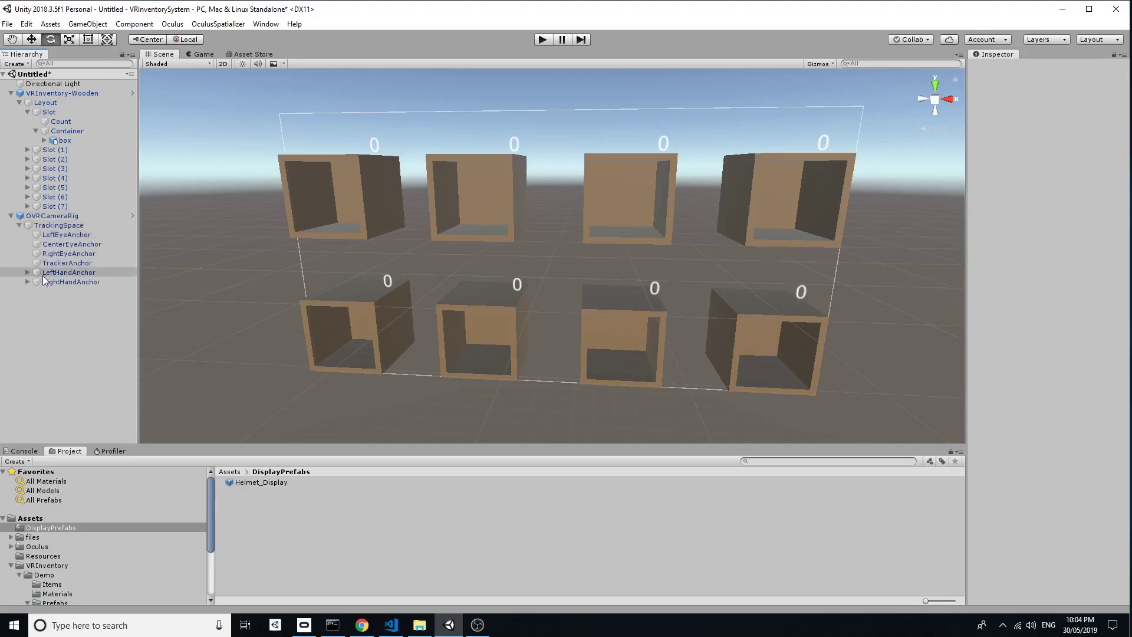
click(48, 273)
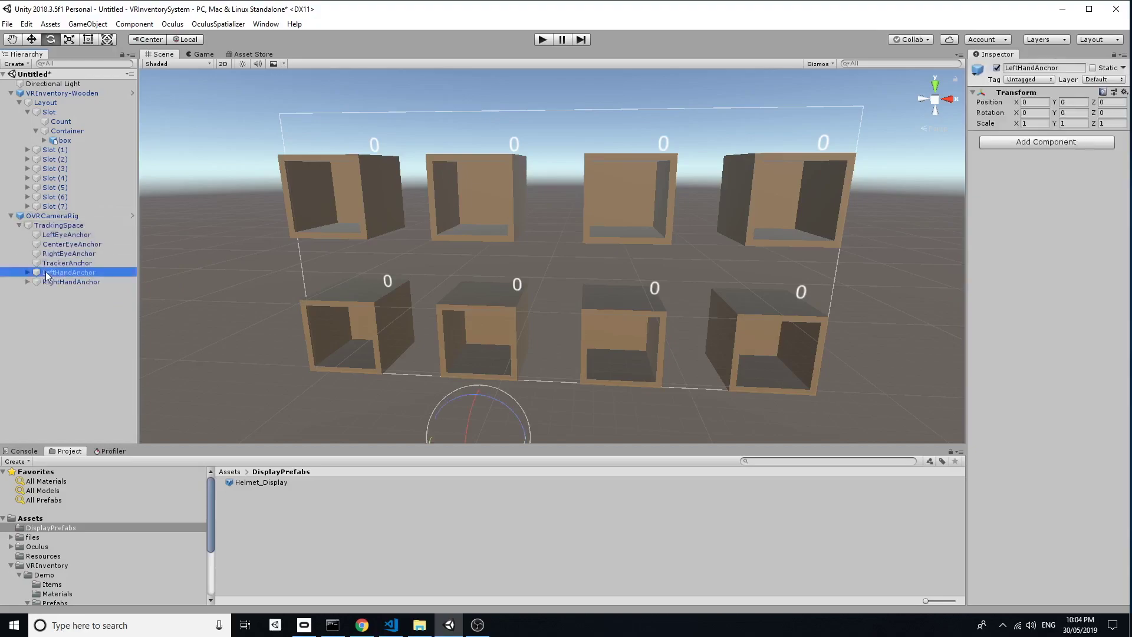
click(1064, 144)
text(sp)
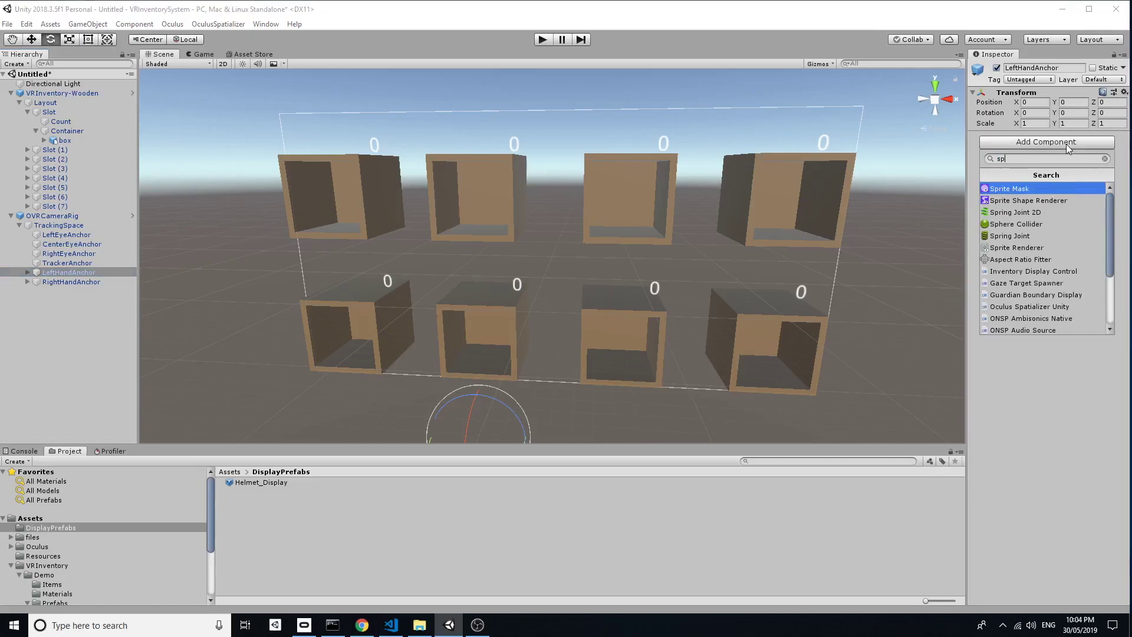
text(he)
key(Return)
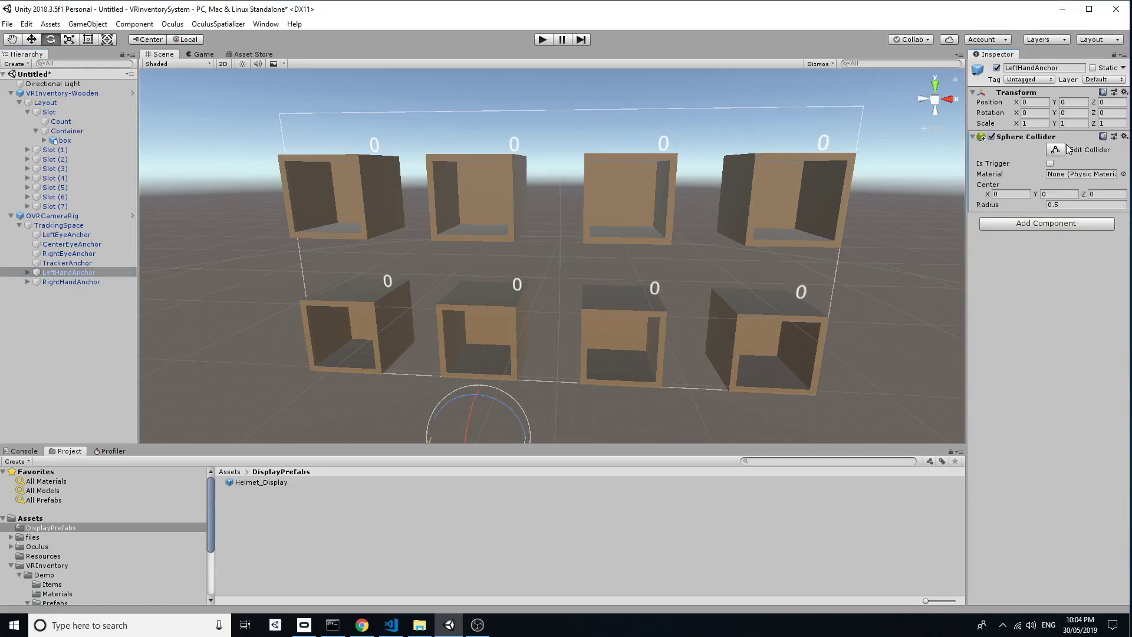
- Make the LeftHandAnchor sphere collider a trigger with radius 0.05
double_click(62, 271)
scroll(592, 315, down, 5)
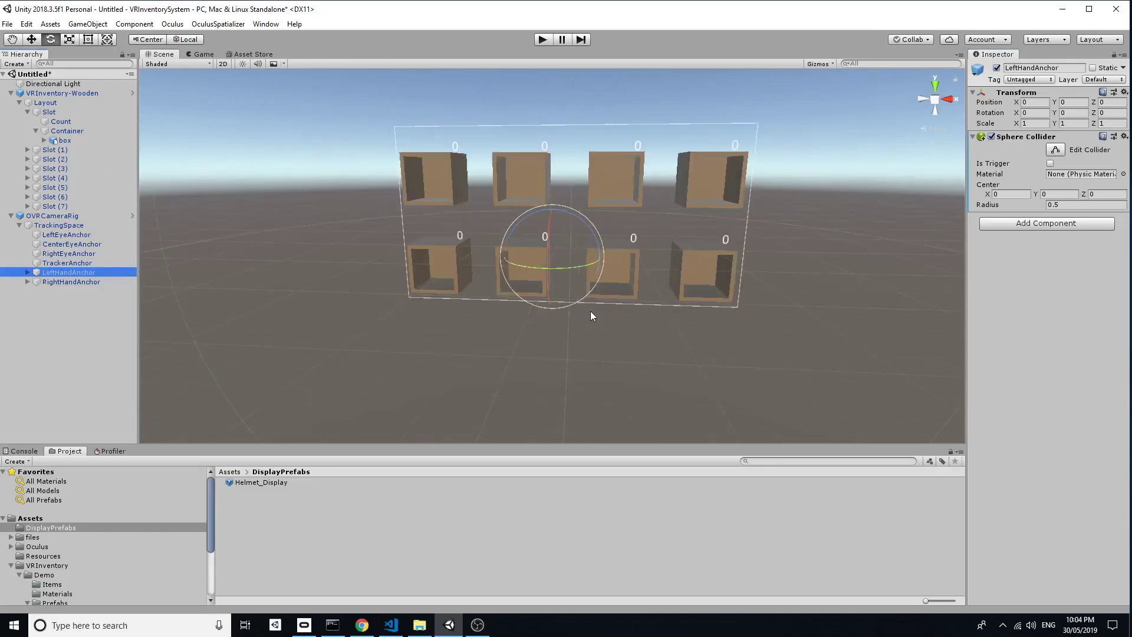
click(1052, 164)
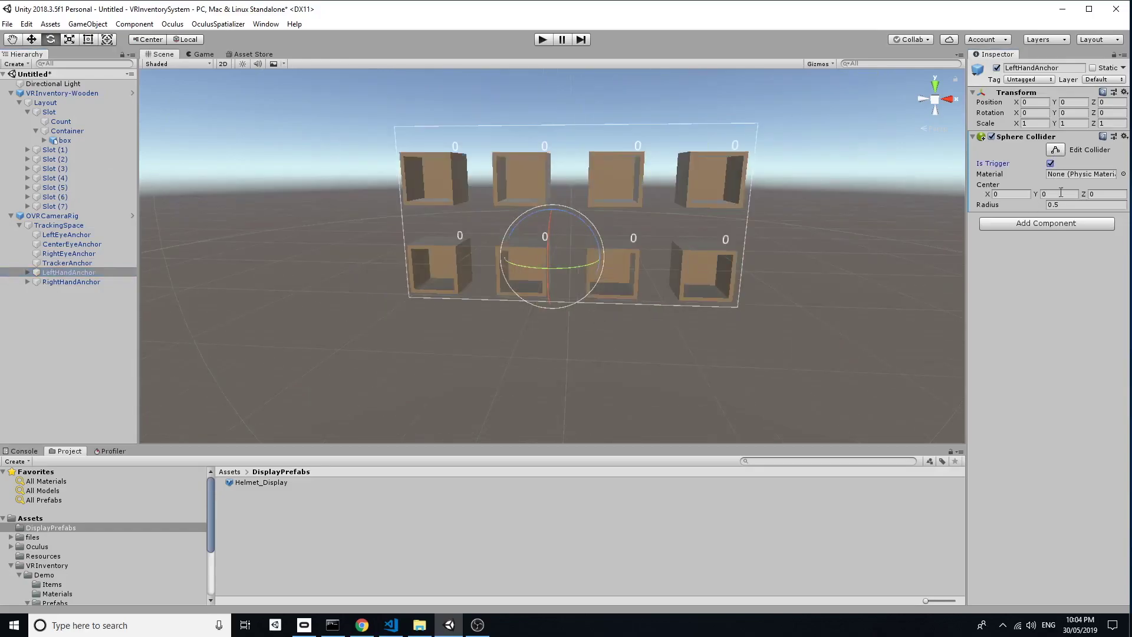
click(1056, 205)
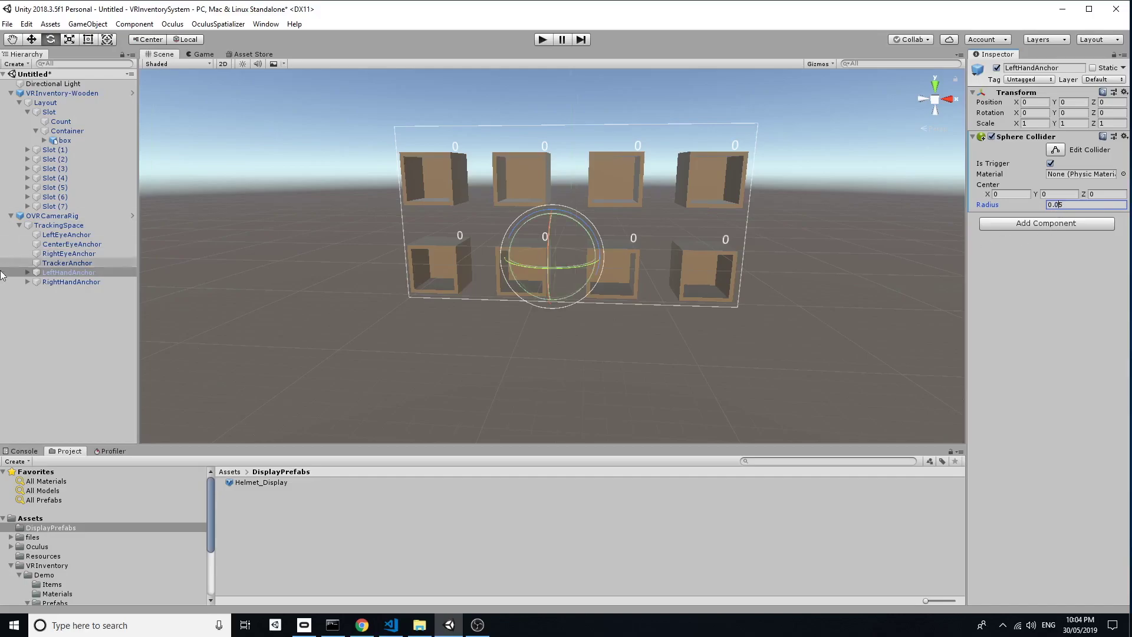
double_click(59, 274)
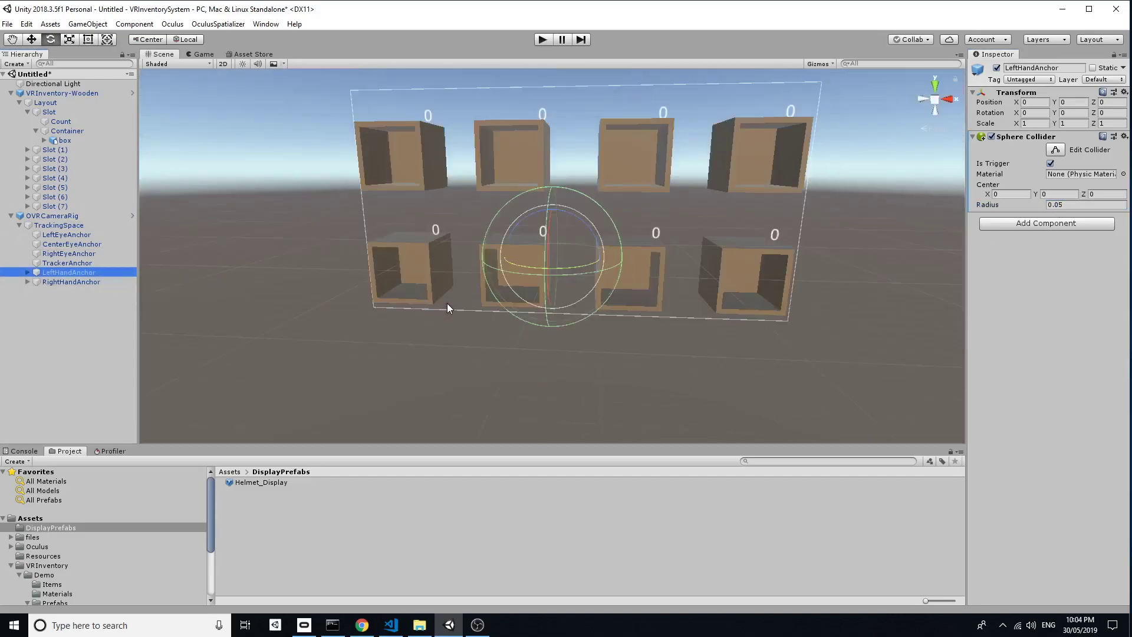
alt+drag(641, 296, 628, 299)
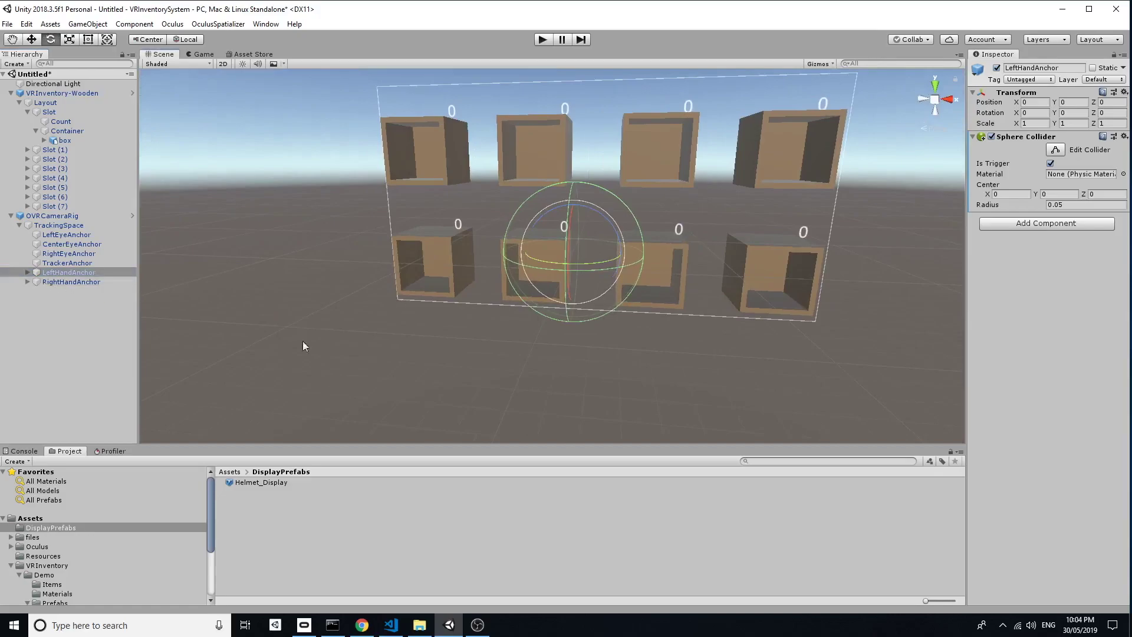
- Add an Inventory Grabber and make the hand's Rigidbody kinematic without gravity
click(1043, 225)
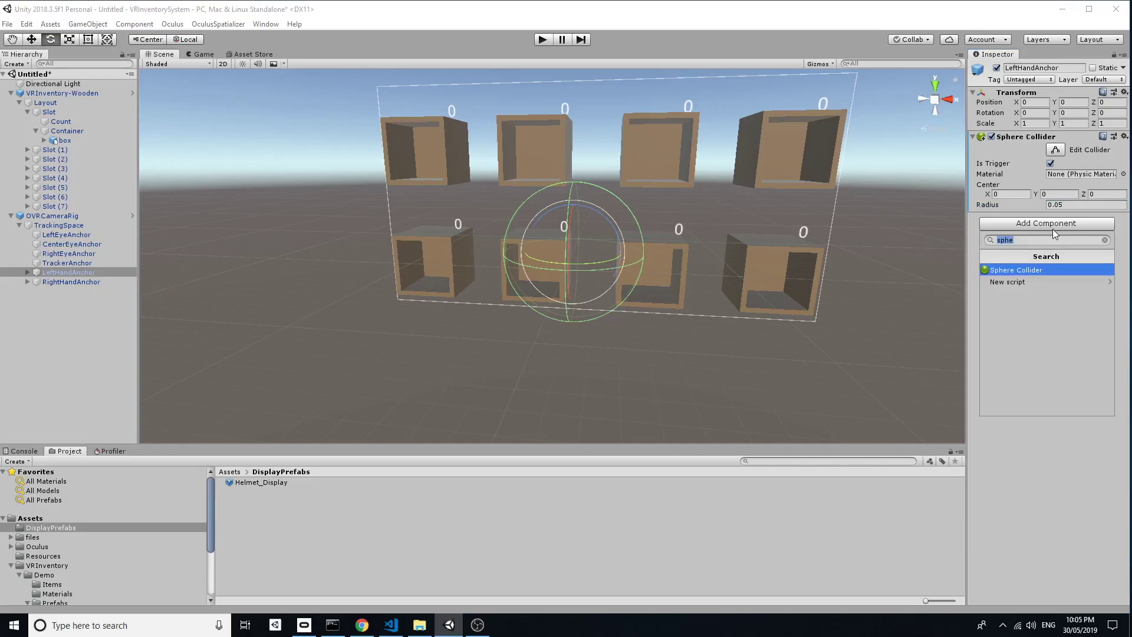
text(invent)
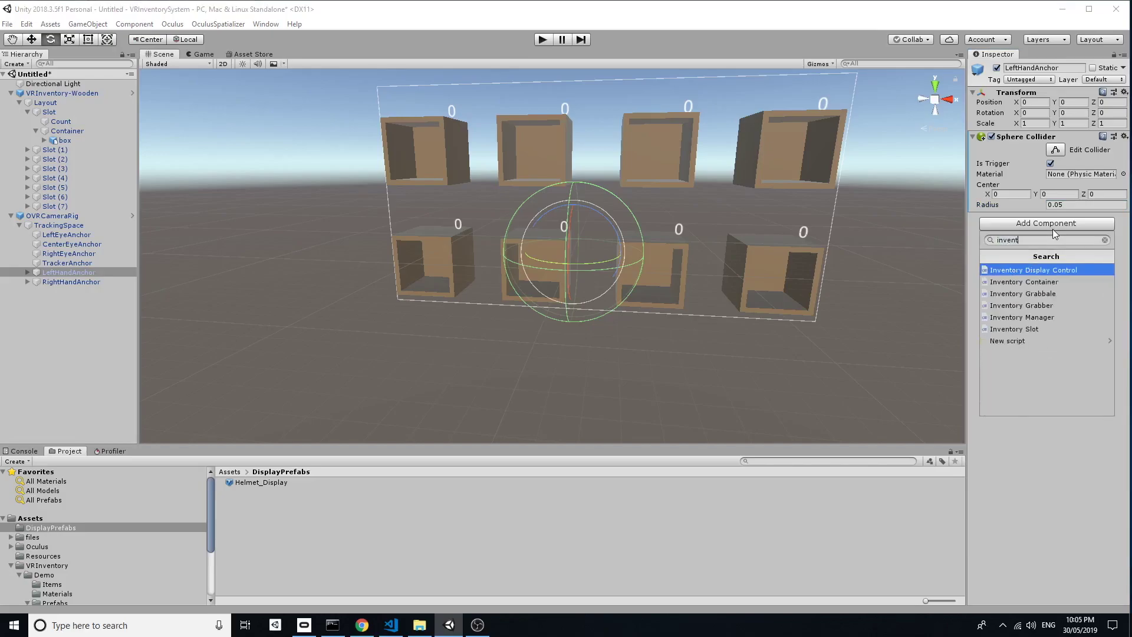
click(1048, 305)
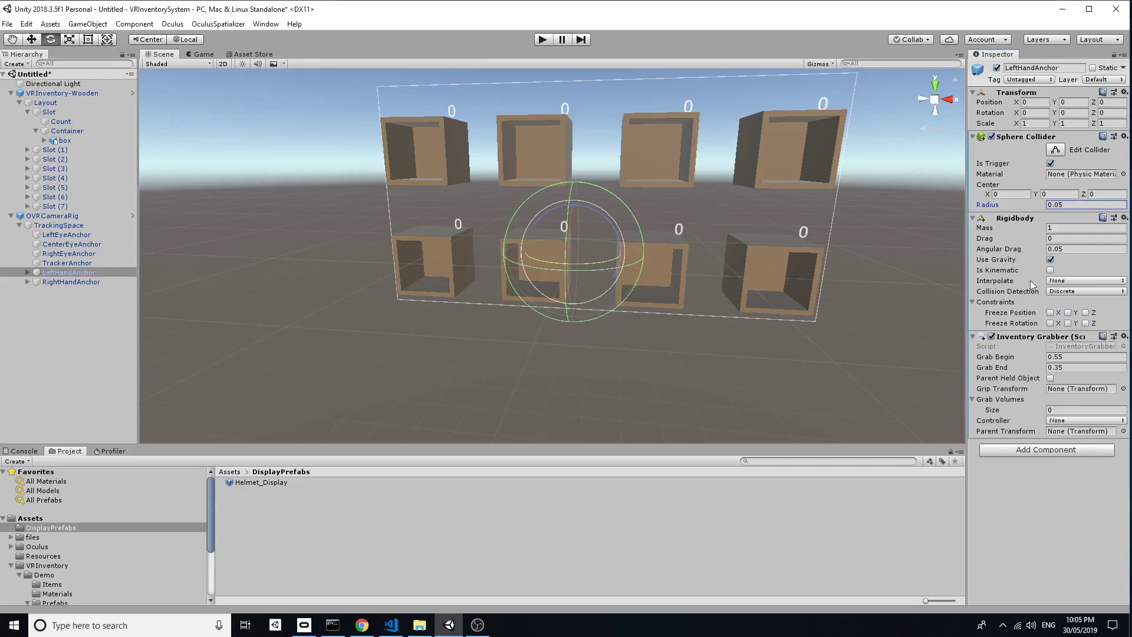
click(1050, 260)
click(1051, 270)
- Wire the grabber: LeftHandAnchor as grip transform and single grab volume, controller L Touch
drag(69, 272, 1064, 394)
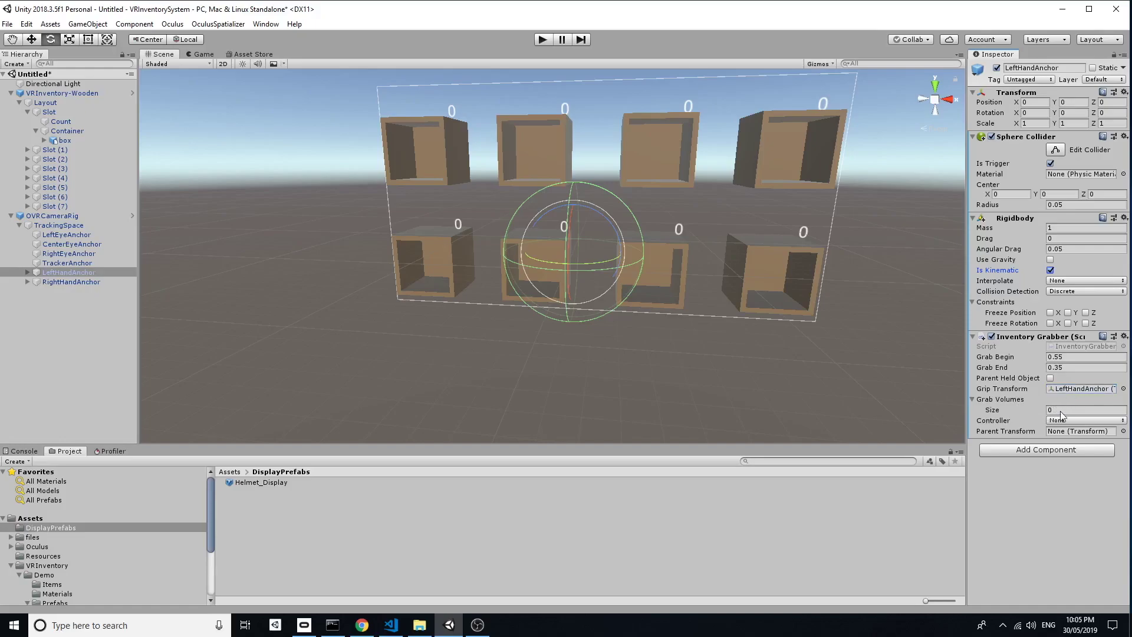
click(1061, 409)
text(1)
key(Return)
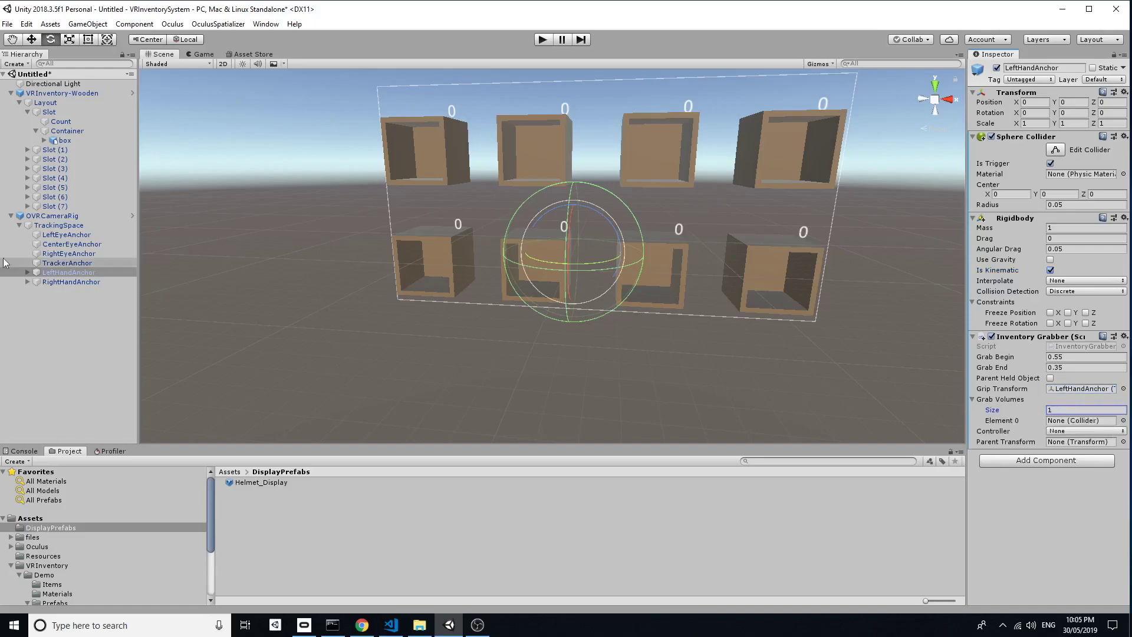
drag(72, 271, 1071, 425)
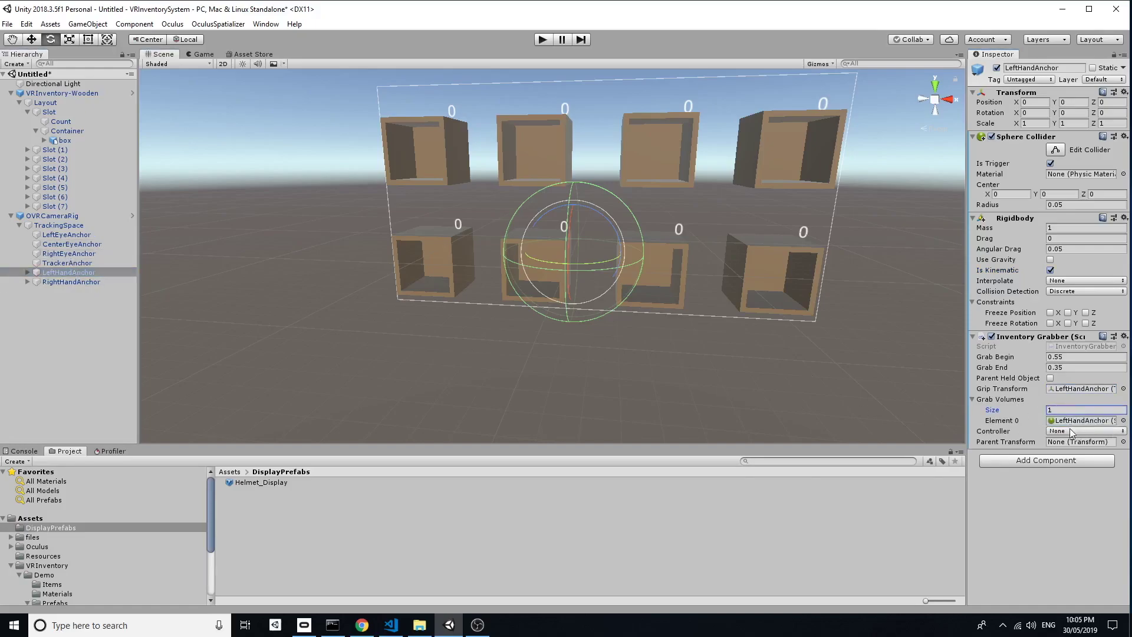
click(1070, 430)
click(1060, 486)
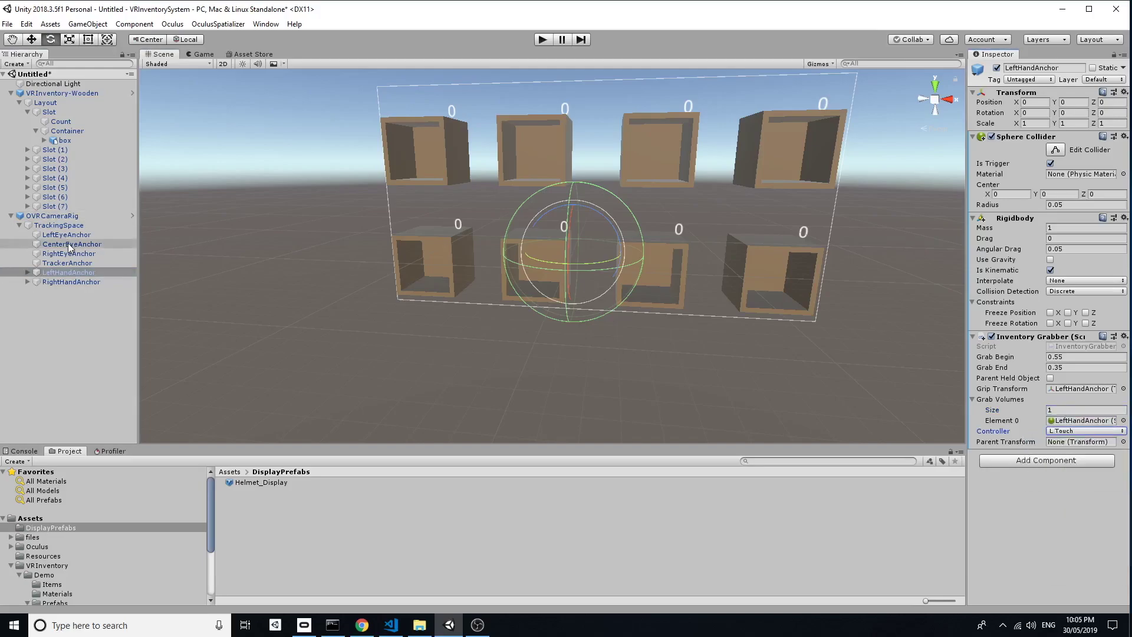
- Select RightHandAnchor and search for the Sphere Collider component
click(69, 282)
click(1057, 144)
text(sph)
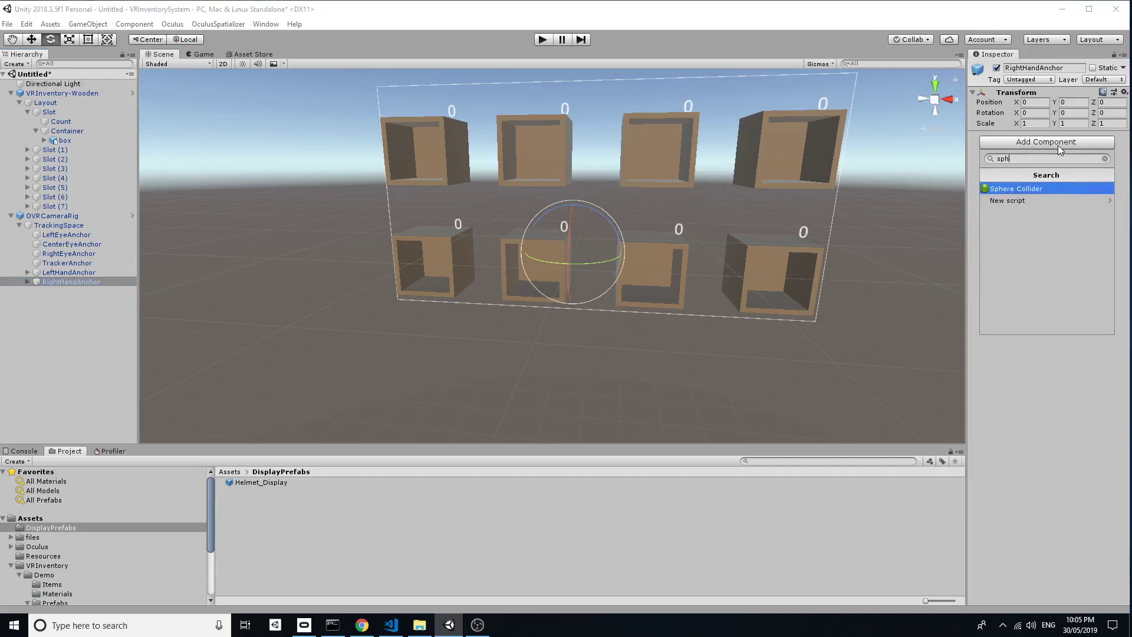
- Give RightHandAnchor a Sphere Collider and a kinematic Rigidbody
key(Return)
click(1057, 206)
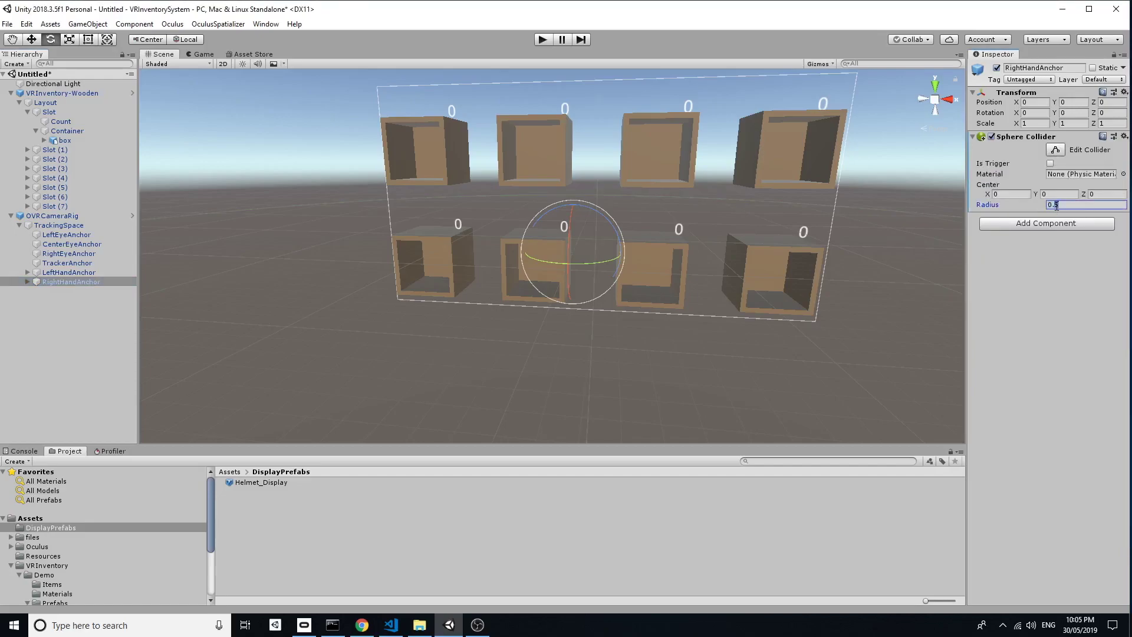
text(9)
text(0)
click(1061, 225)
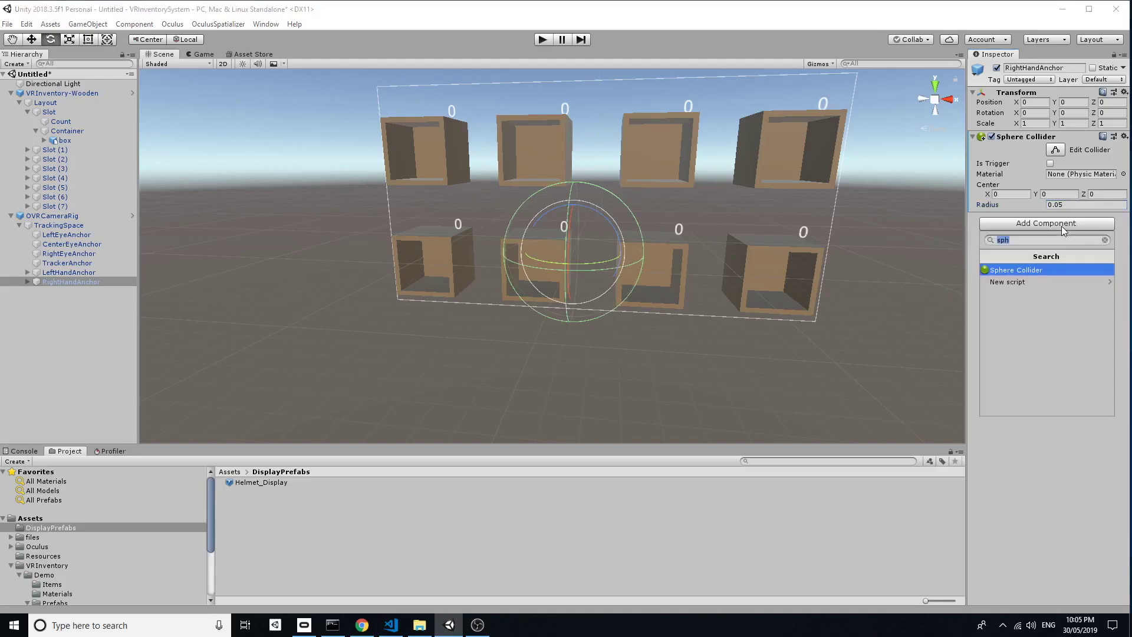
text(ri)
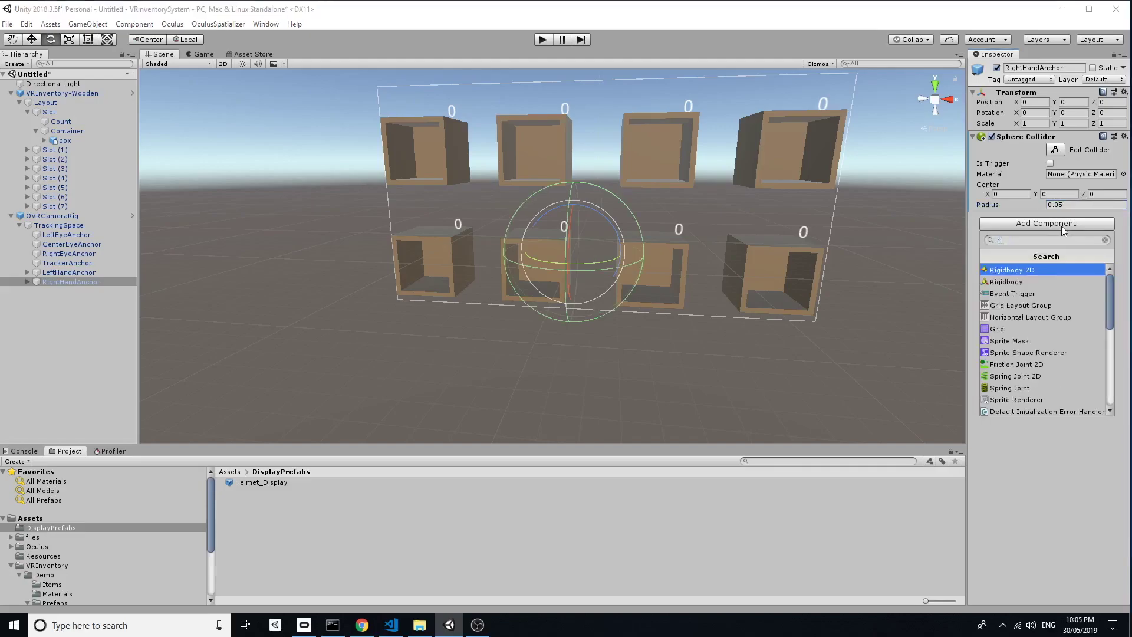
click(1060, 283)
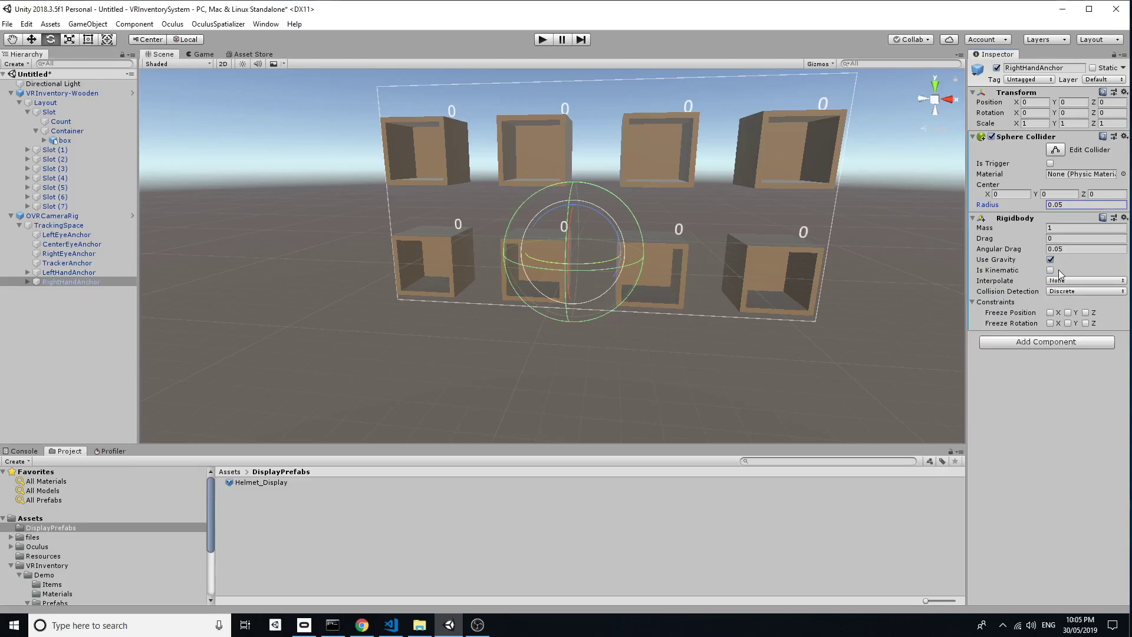
click(1051, 270)
- Add an Inventory Grabber to RightHandAnchor with one grab volume slot
click(1037, 341)
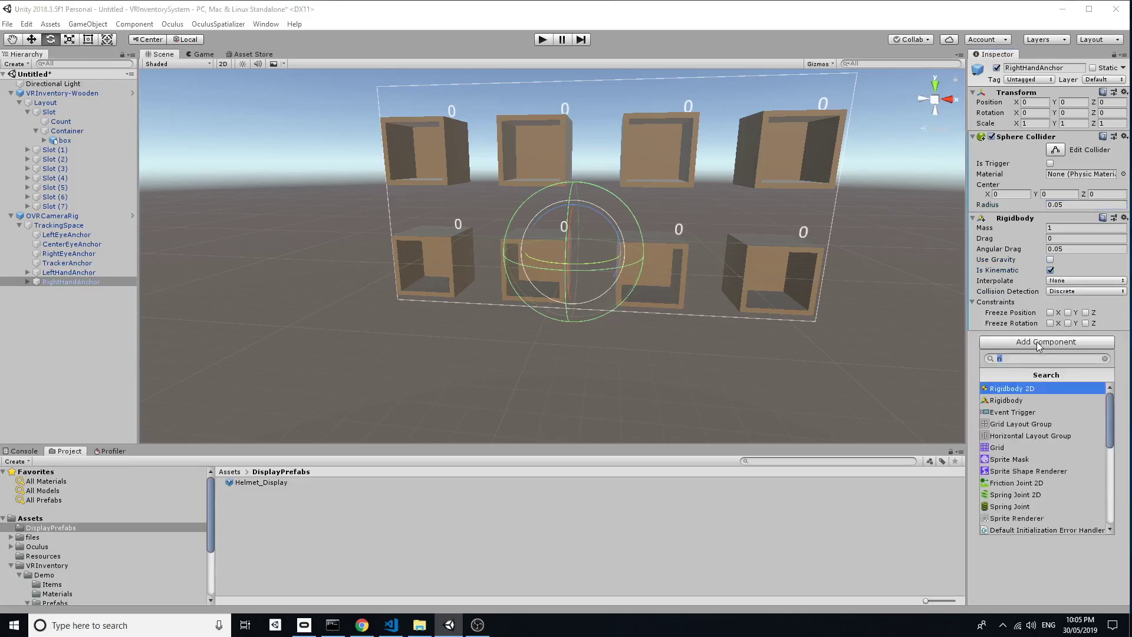
text(inven)
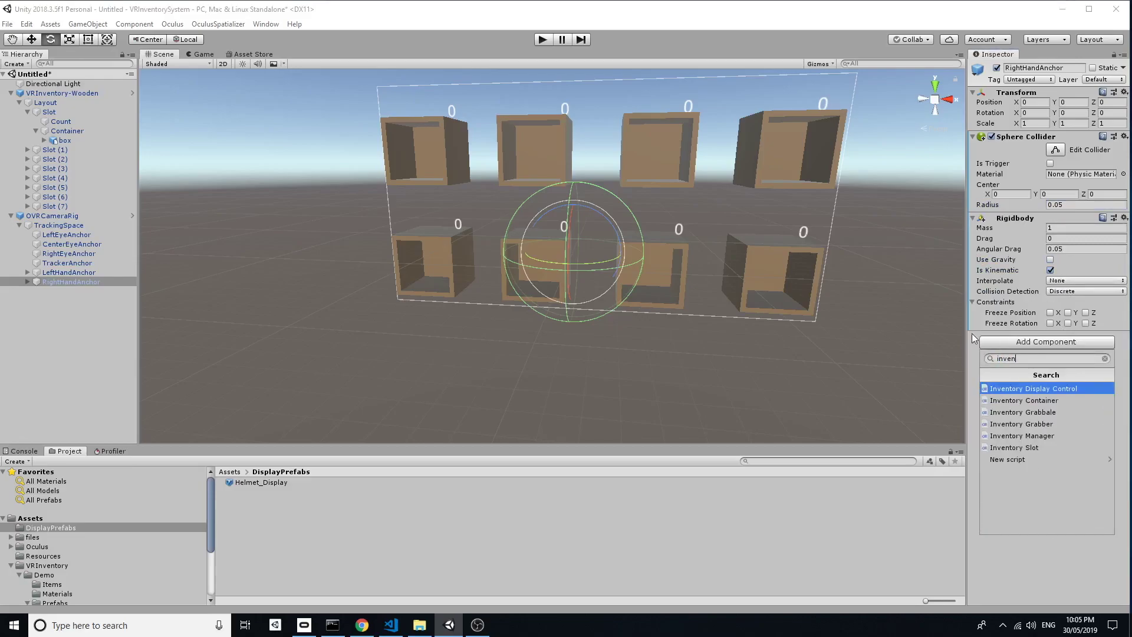
click(1040, 426)
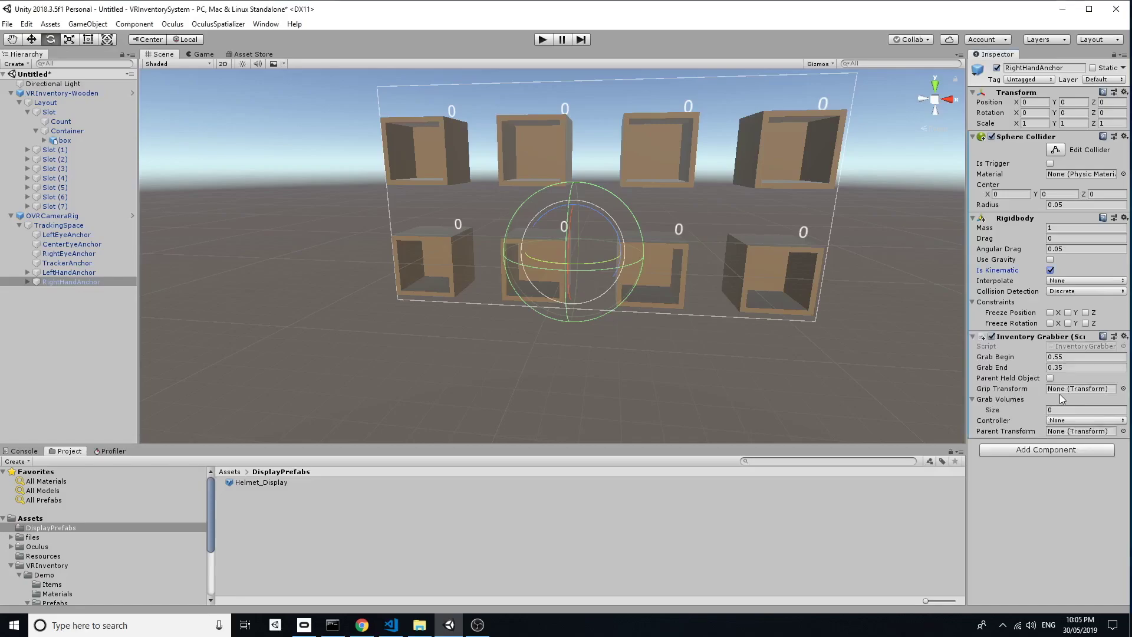
click(1054, 408)
text(1)
key(Return)
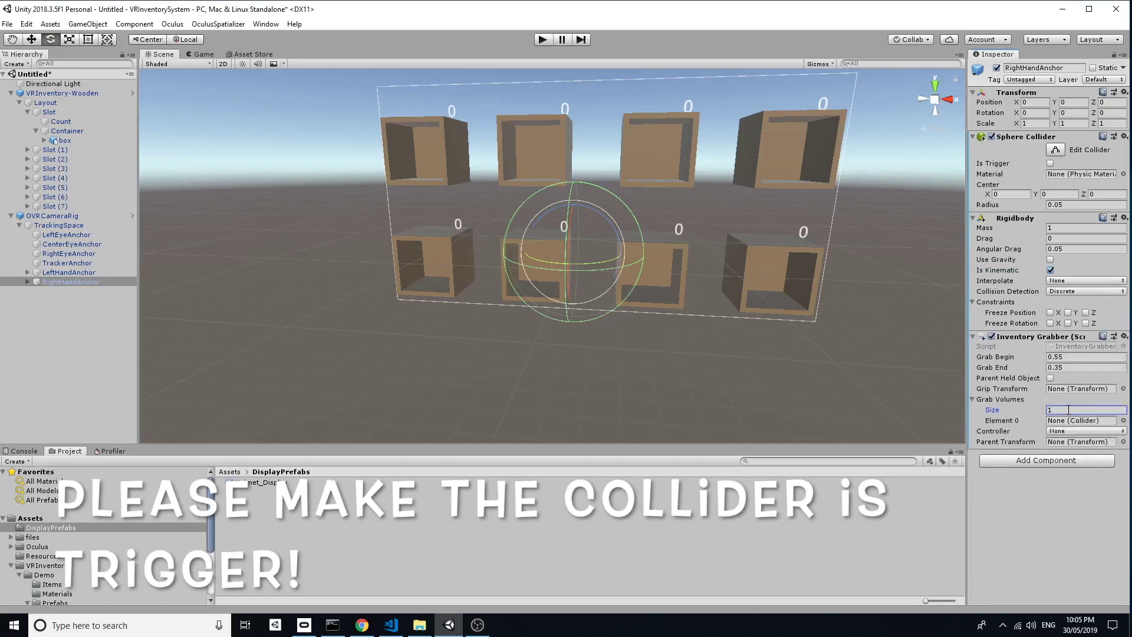
- Set the grabber to R Touch with RightHandAnchor as grab volume and grip transform
click(1065, 429)
click(1070, 494)
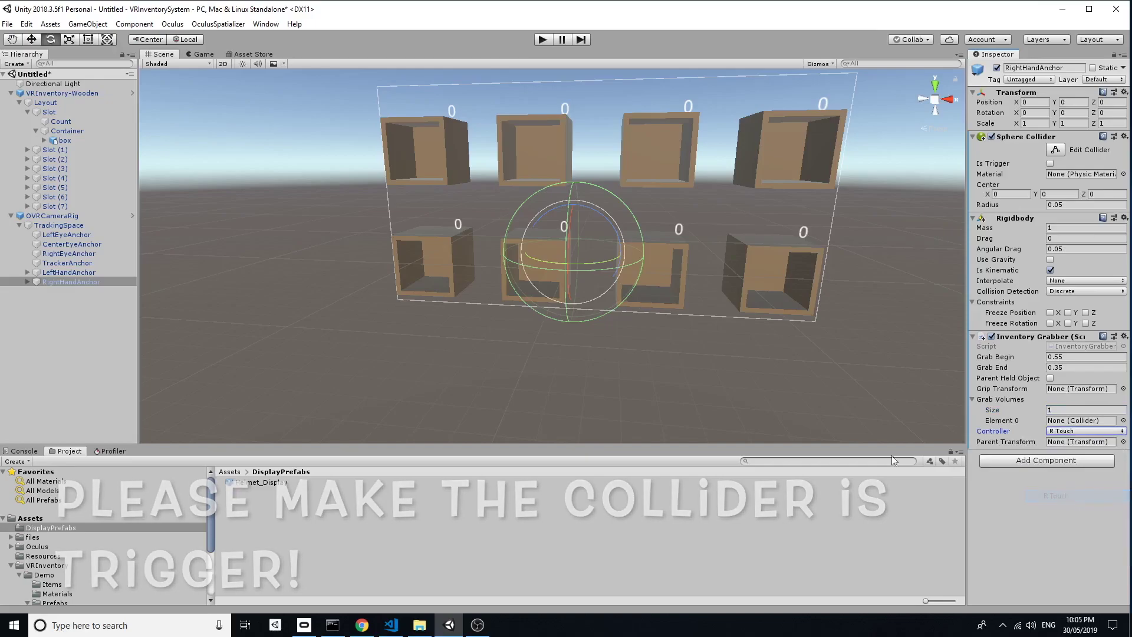
drag(63, 280, 1080, 420)
drag(42, 284, 1109, 390)
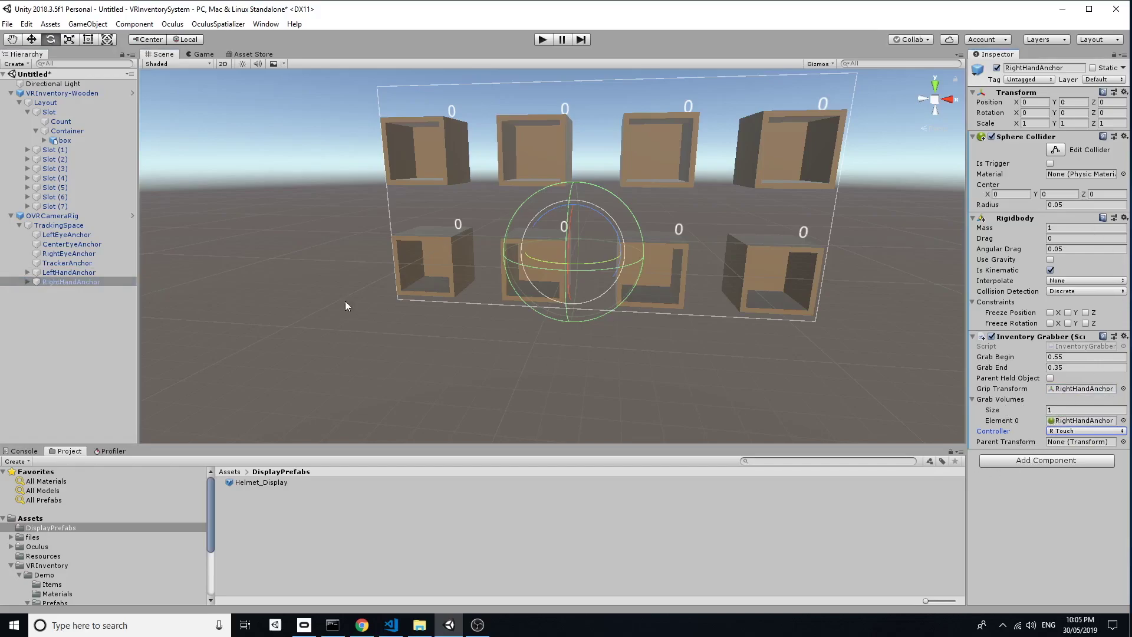
click(11, 217)
- Add the LocalAvatar prefab from the Project search under TrackingSpace
click(34, 215)
click(35, 95)
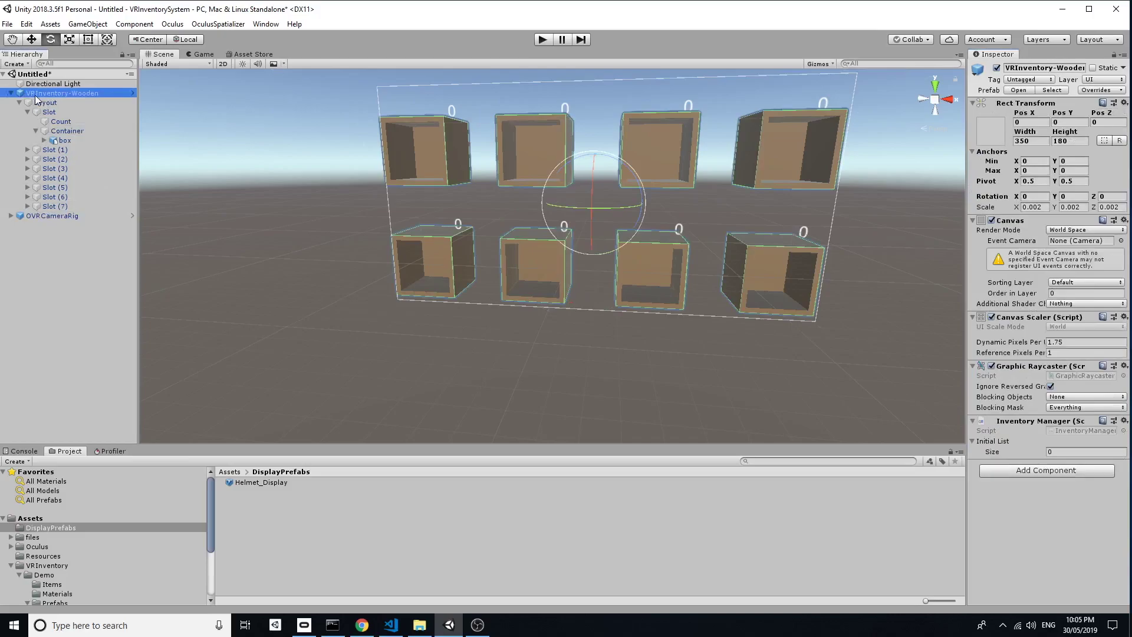
click(11, 94)
click(340, 321)
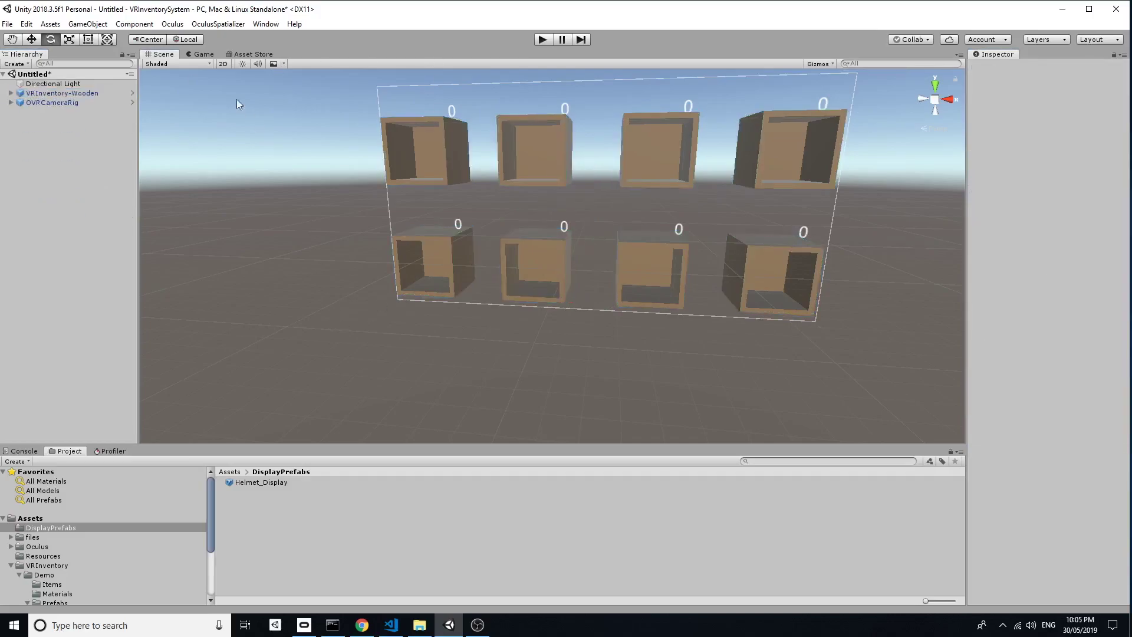
click(10, 102)
click(767, 460)
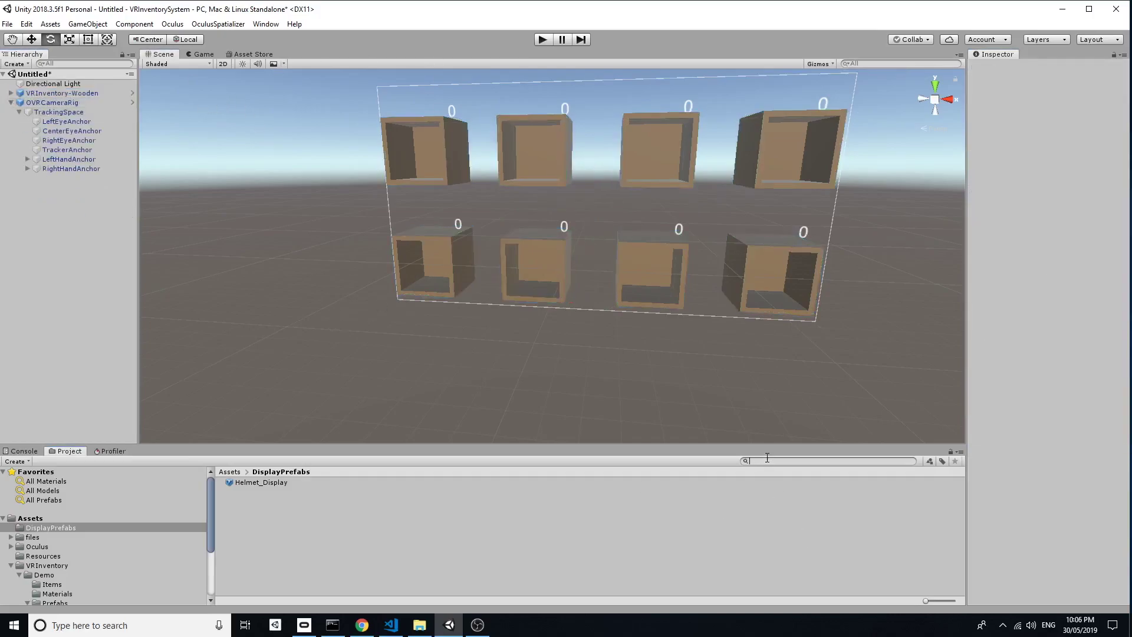
text(local)
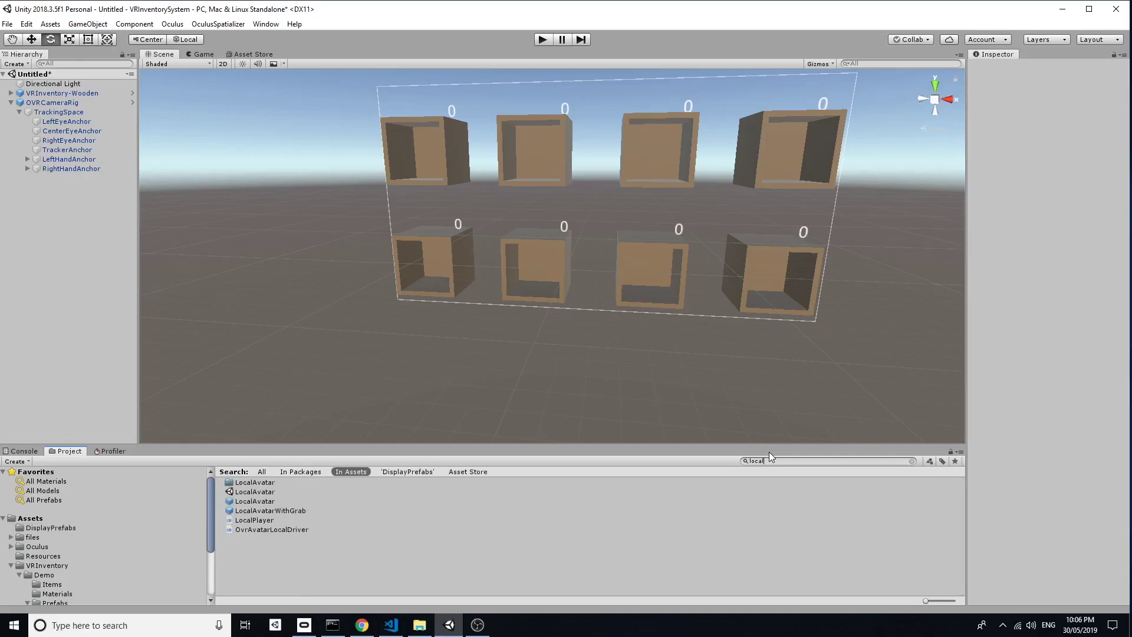
text(ava)
drag(255, 501, 48, 172)
double_click(47, 178)
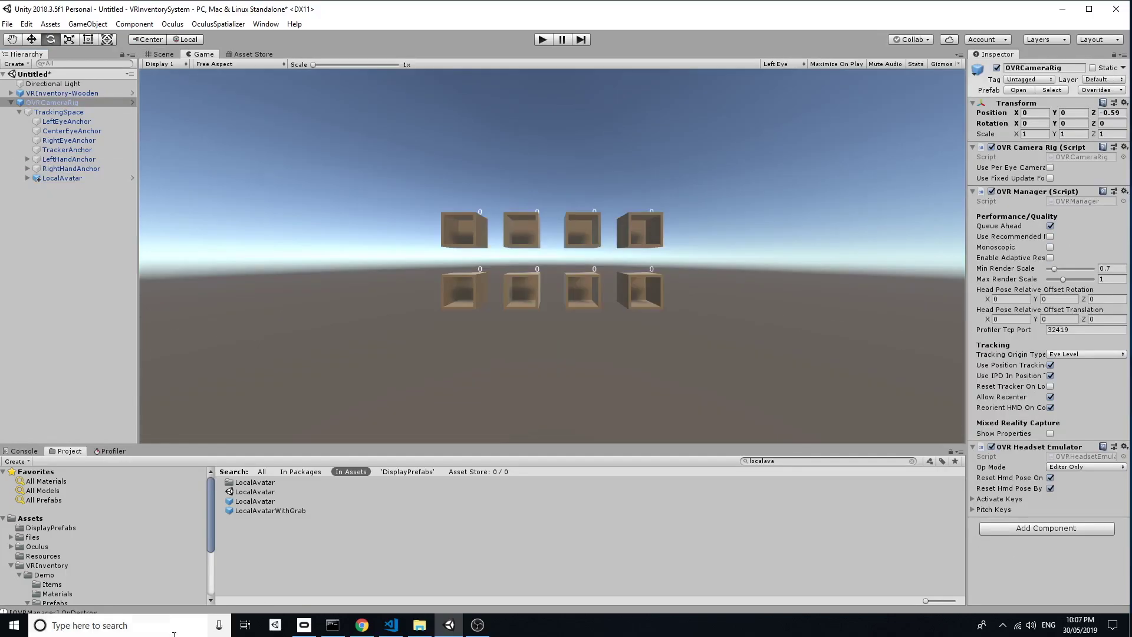
- Place Helmet_Game in the scene, move it closer along Z, and enter Play mode
click(66, 518)
drag(260, 539, 25, 212)
click(51, 103)
click(49, 187)
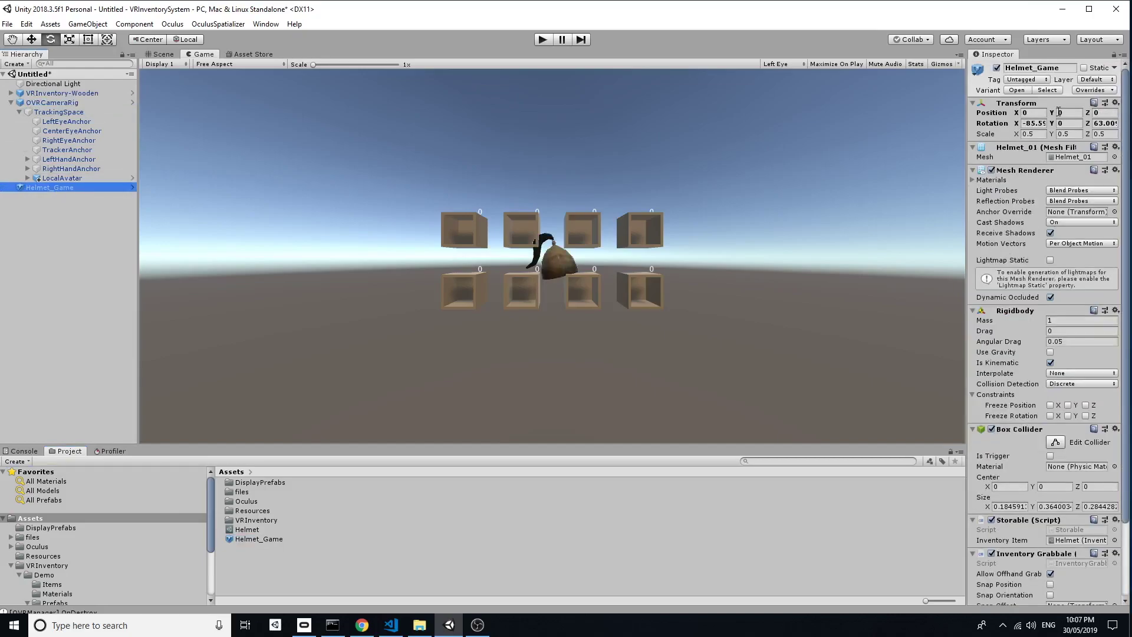
click(1089, 116)
drag(1089, 117, 1090, 118)
click(52, 102)
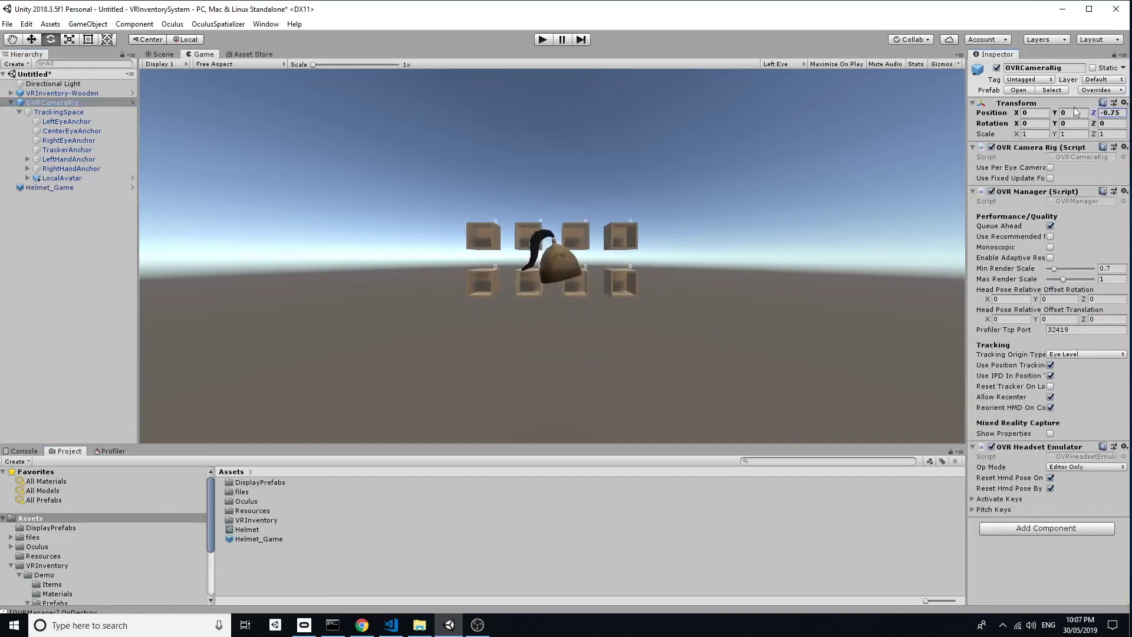
click(543, 40)
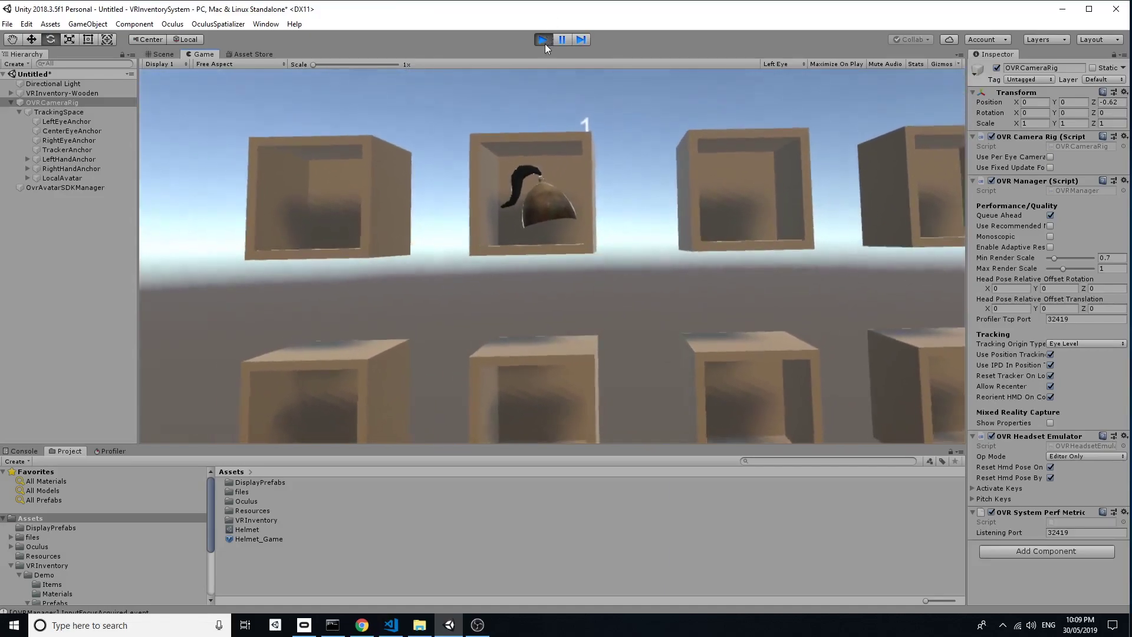
- Stop Play mode and select the VRInventory-Wooden object
click(545, 44)
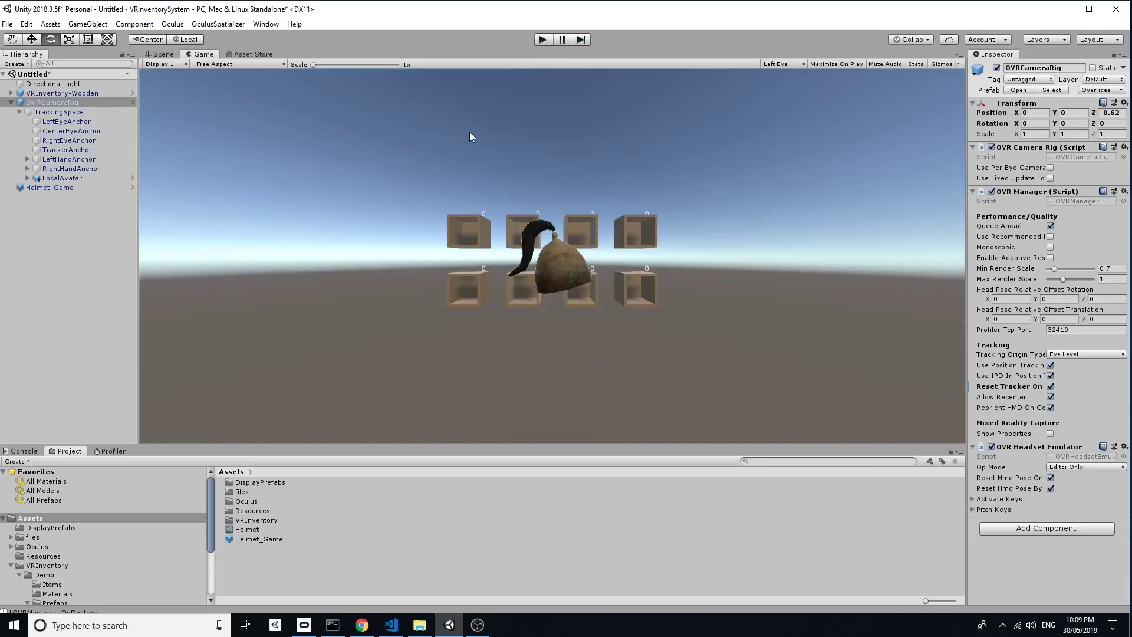
click(35, 95)
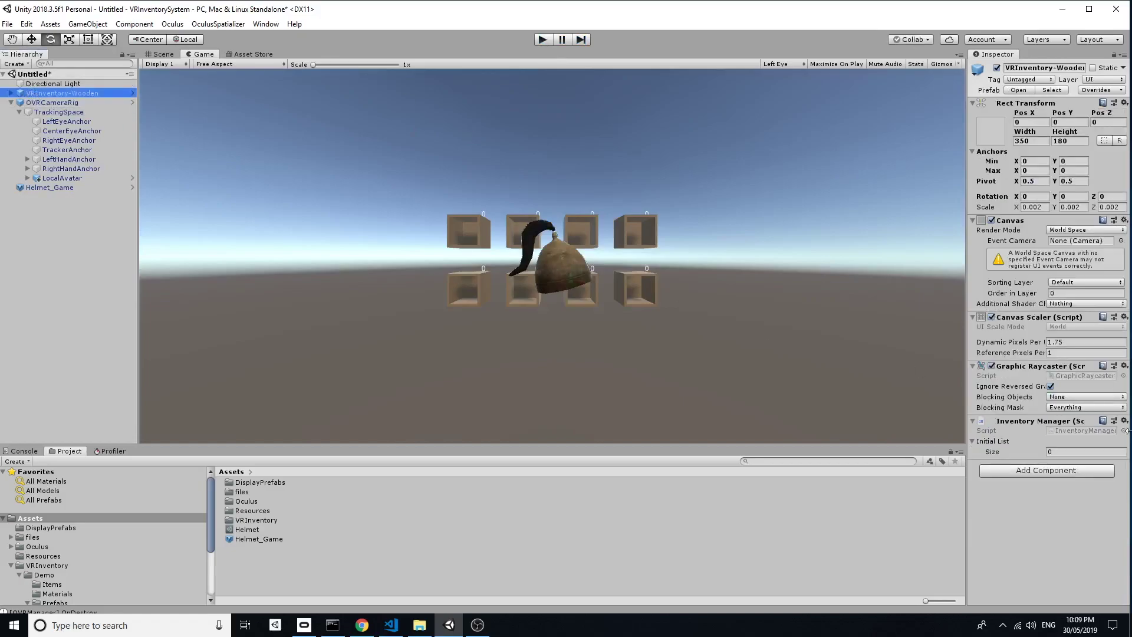
- Give the Inventory Manager's Initial List a single Helmet entry, then select the Layout object
click(1062, 452)
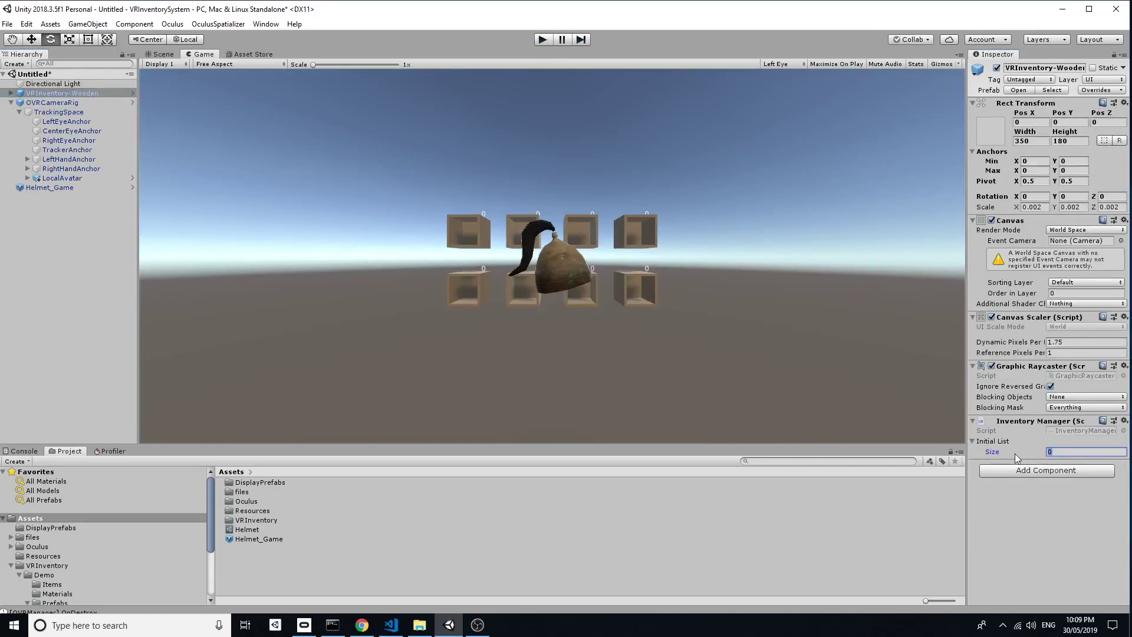
text(3)
key(Return)
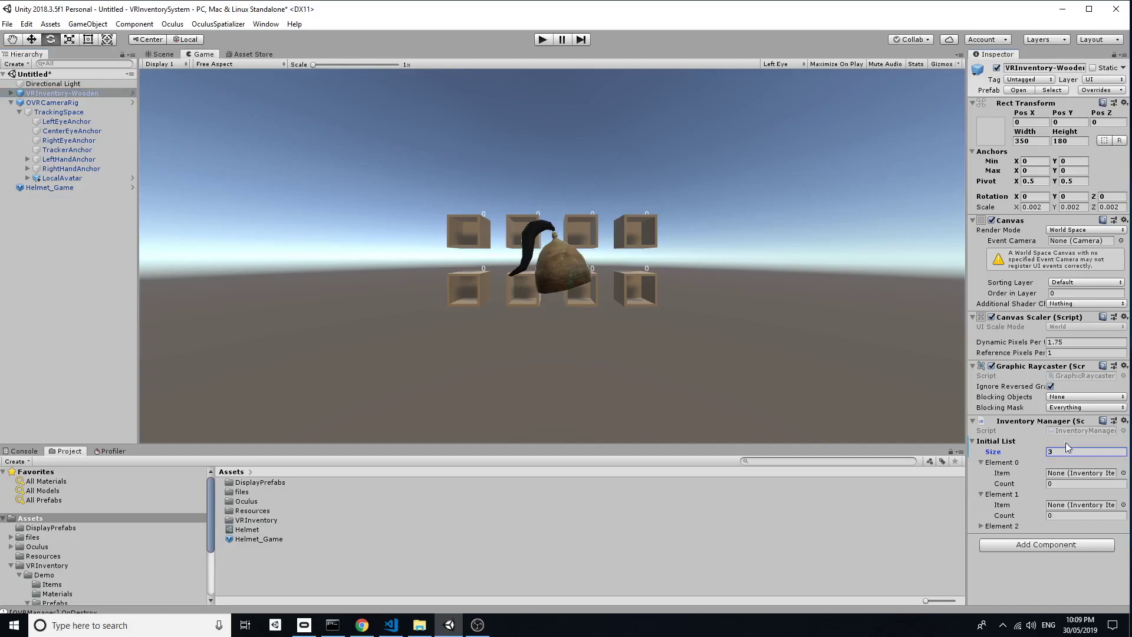
text(1)
key(Return)
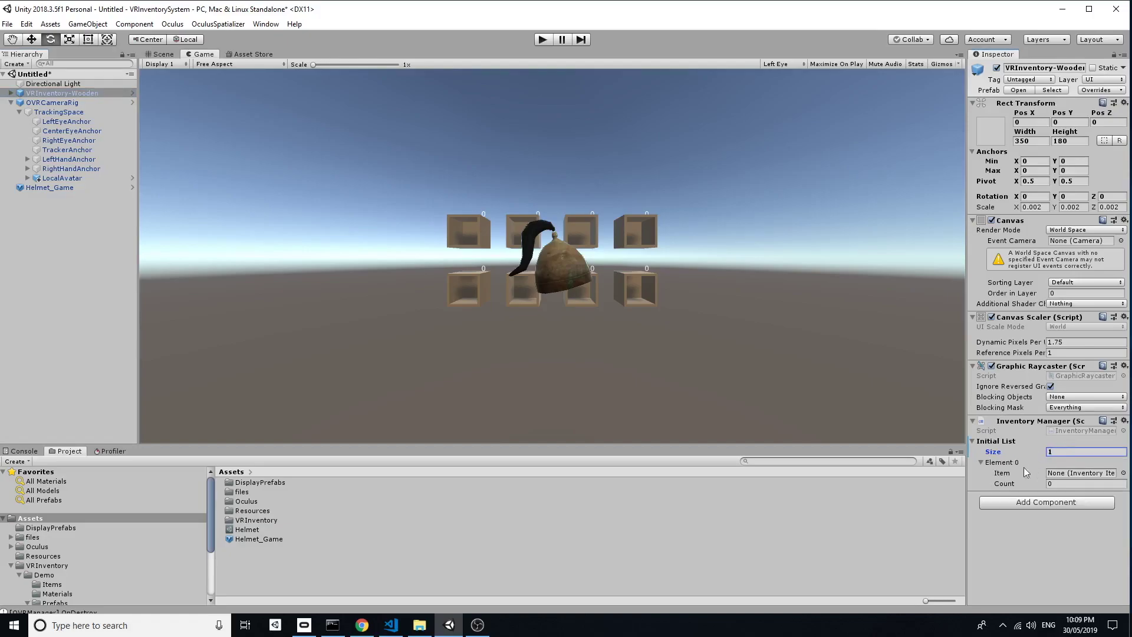
drag(246, 538, 1057, 467)
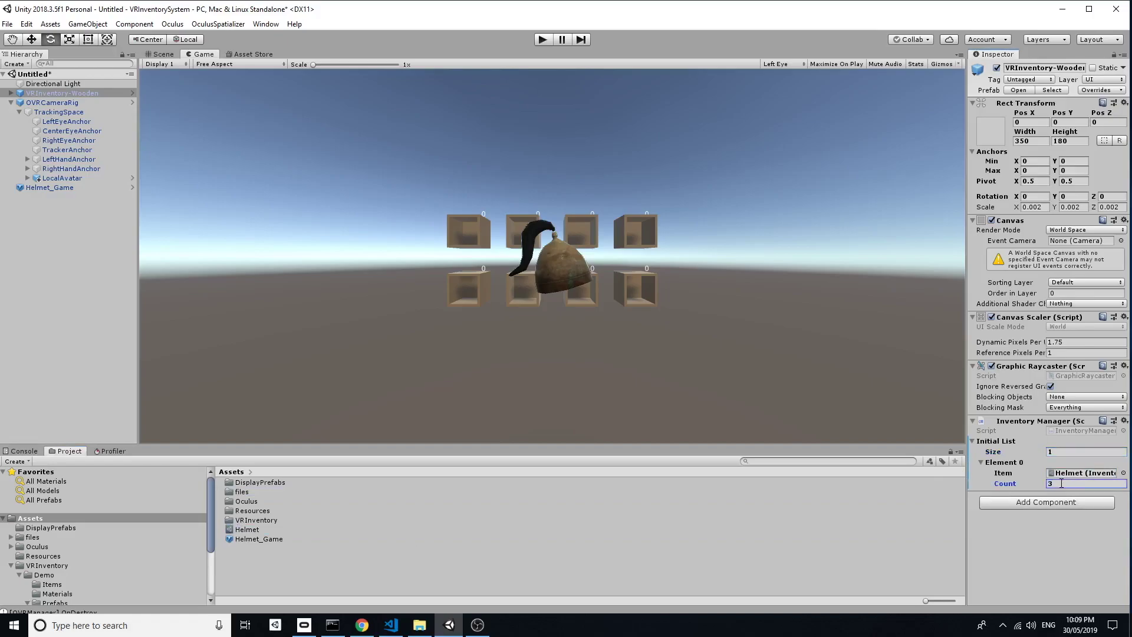
click(10, 94)
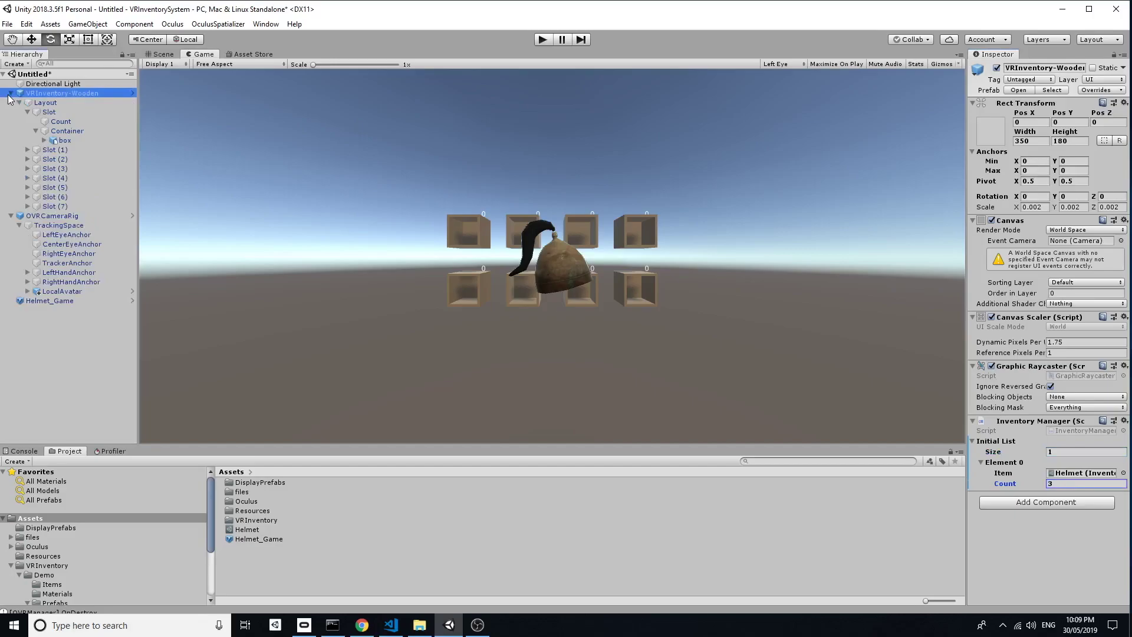
click(41, 103)
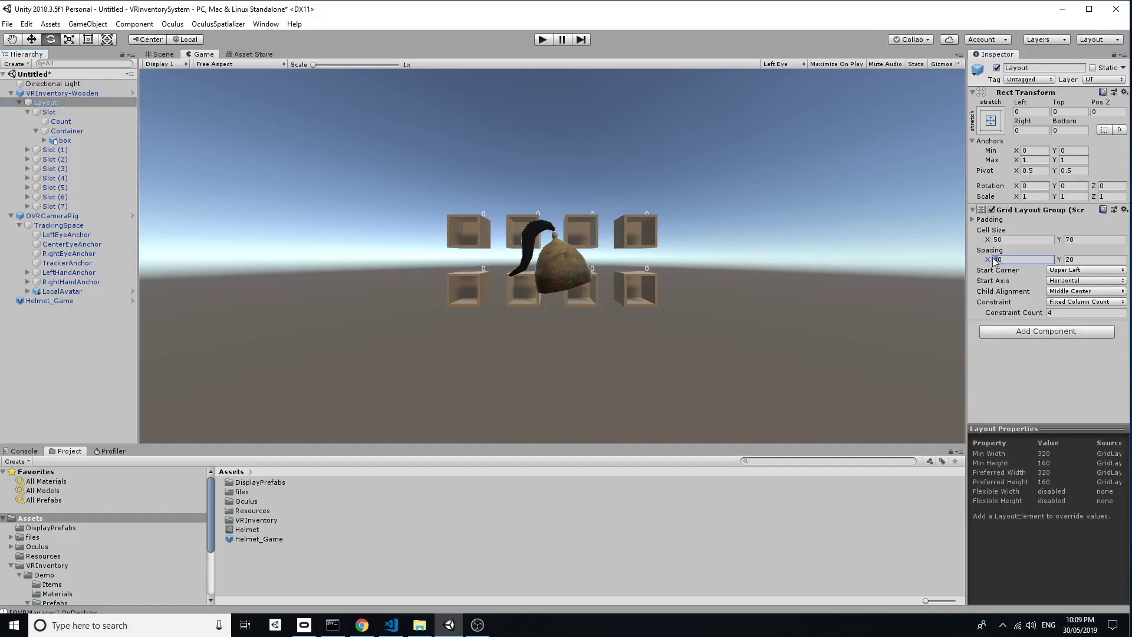
- Keep the Grid Layout Group at Fixed Column Count and set Constraint Count to 3
click(1067, 303)
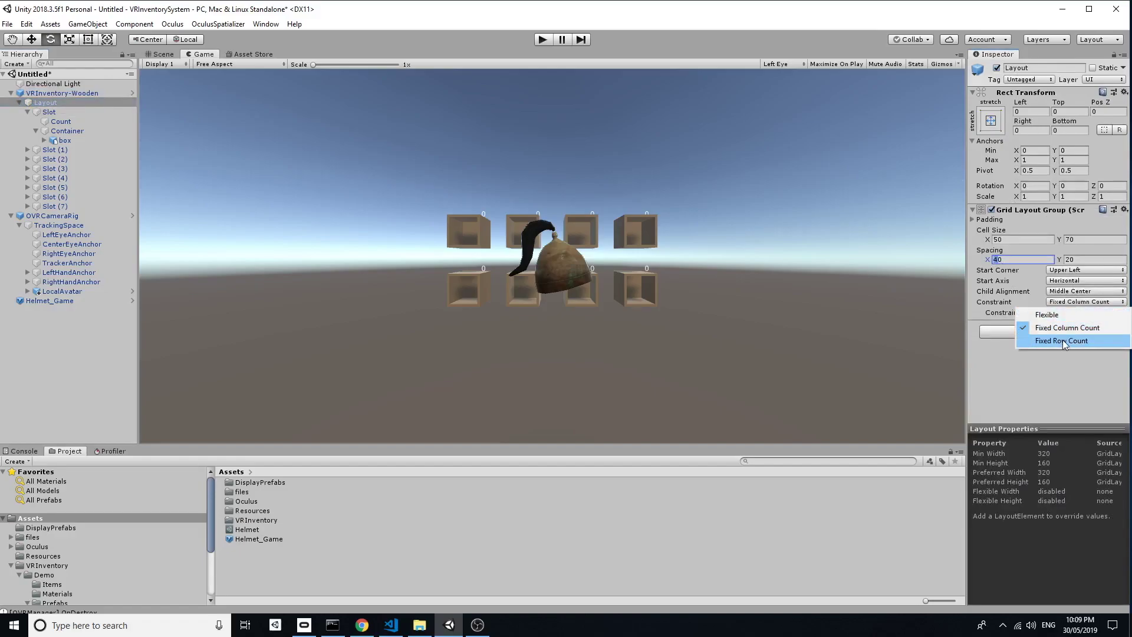
click(1067, 328)
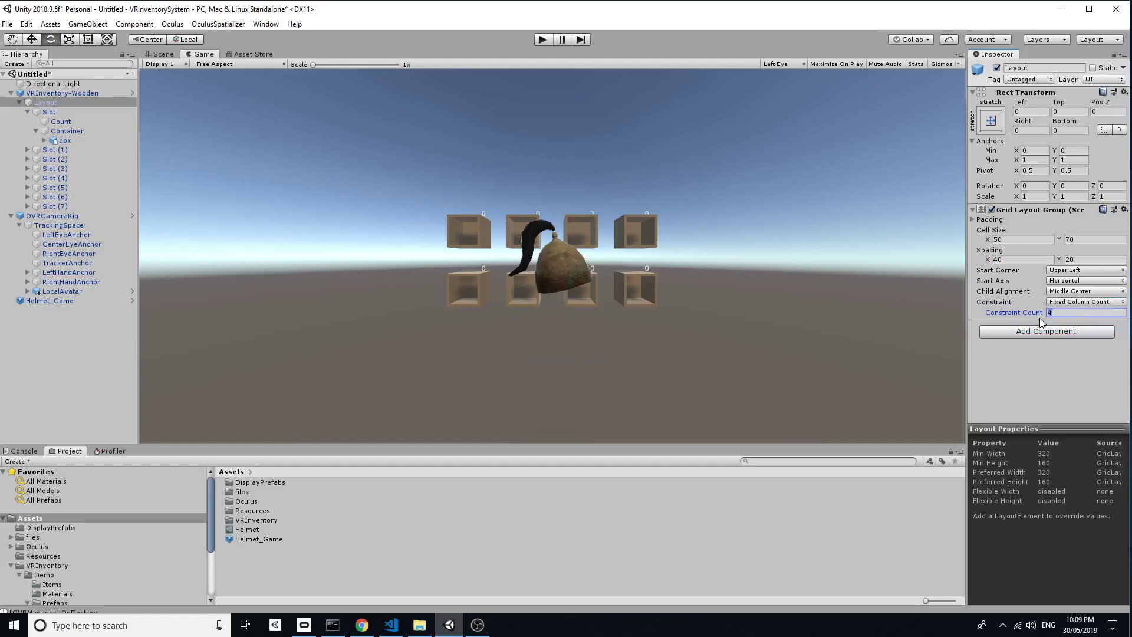
text(3)
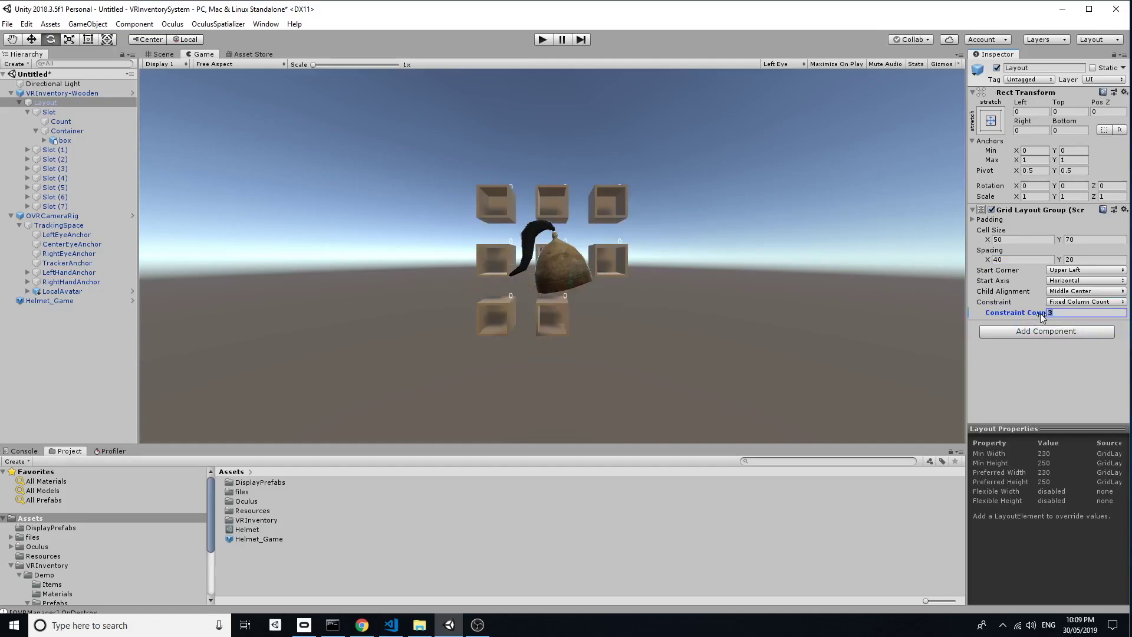